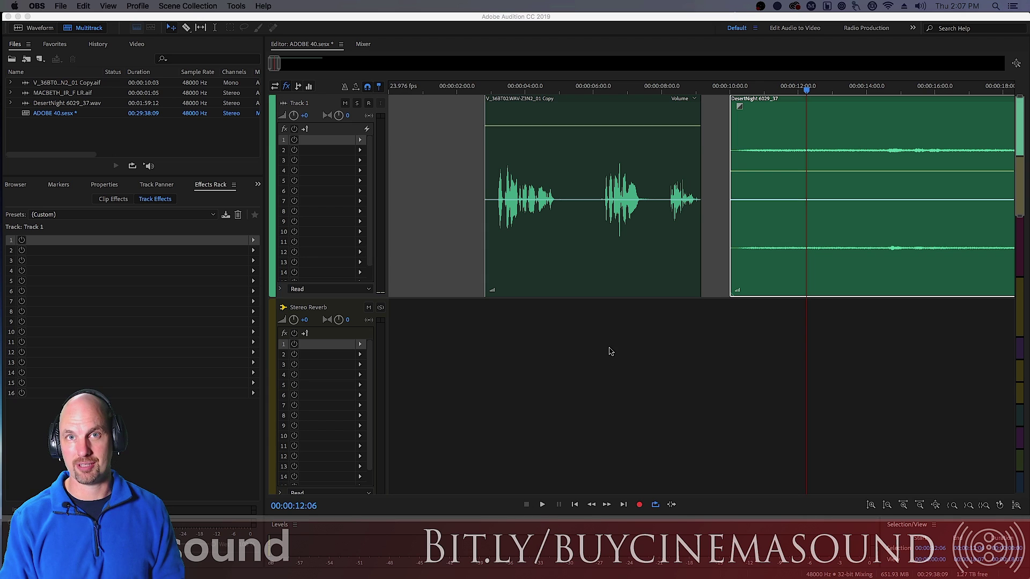
Play back the dialogue clip on Track 1 from its beginning.
click(490, 89)
click(492, 90)
key(space)
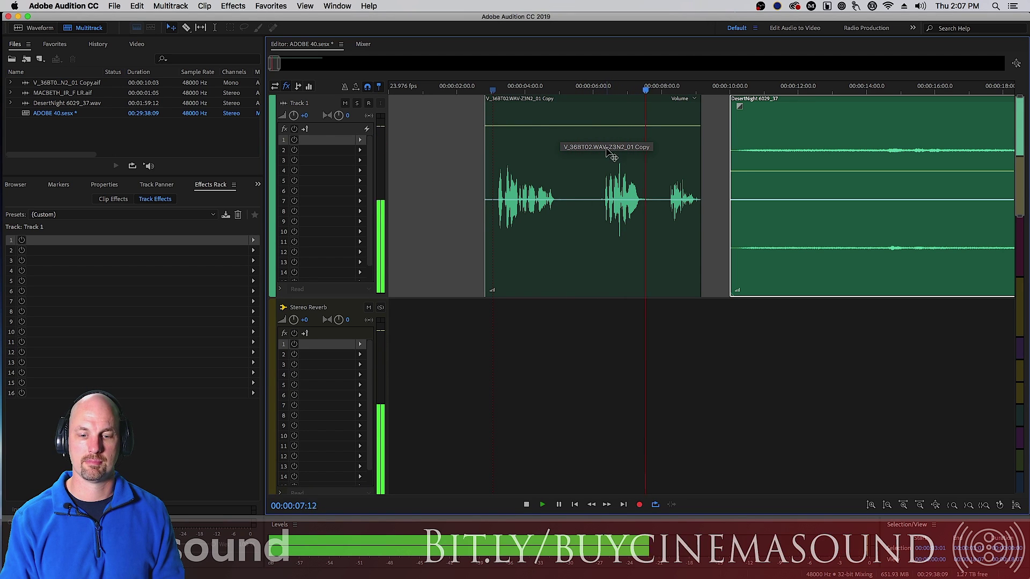
key(space)
Audition the DesertNight clip on Track 1 from its beginning, and again from about 1:16 and 1:23.
click(739, 91)
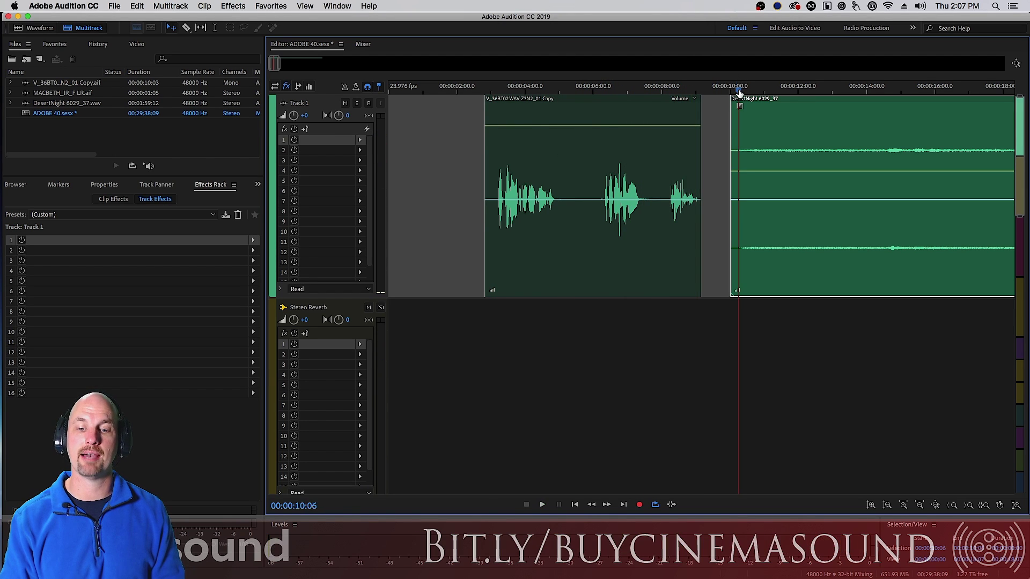
key(space)
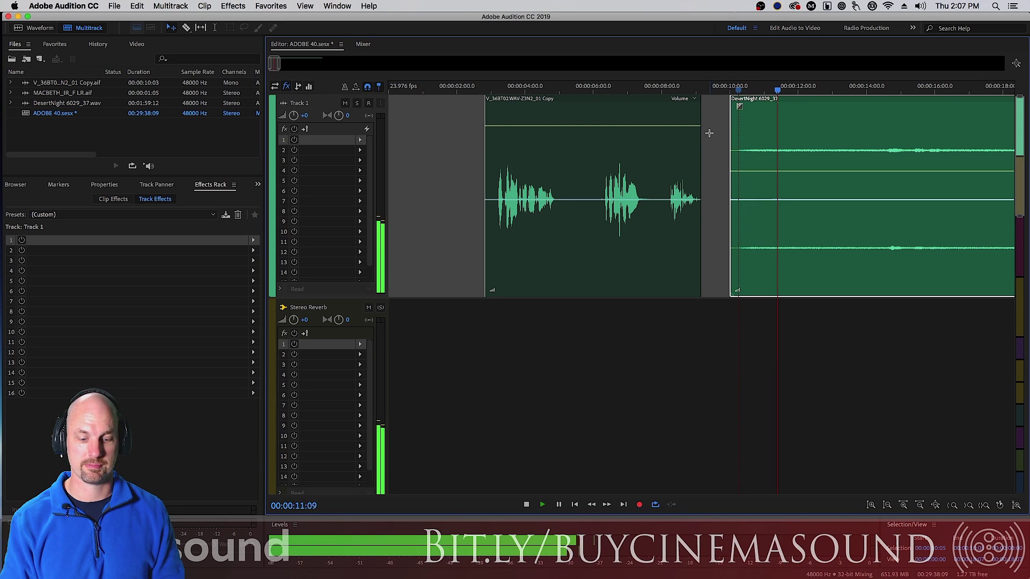
scroll(721, 138, down, 3)
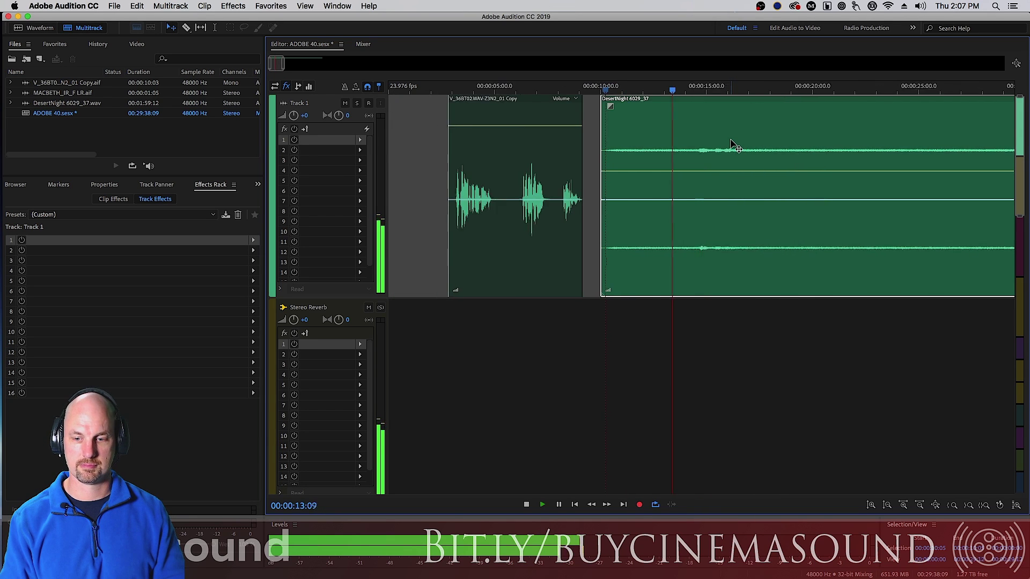
scroll(732, 145, down, 5)
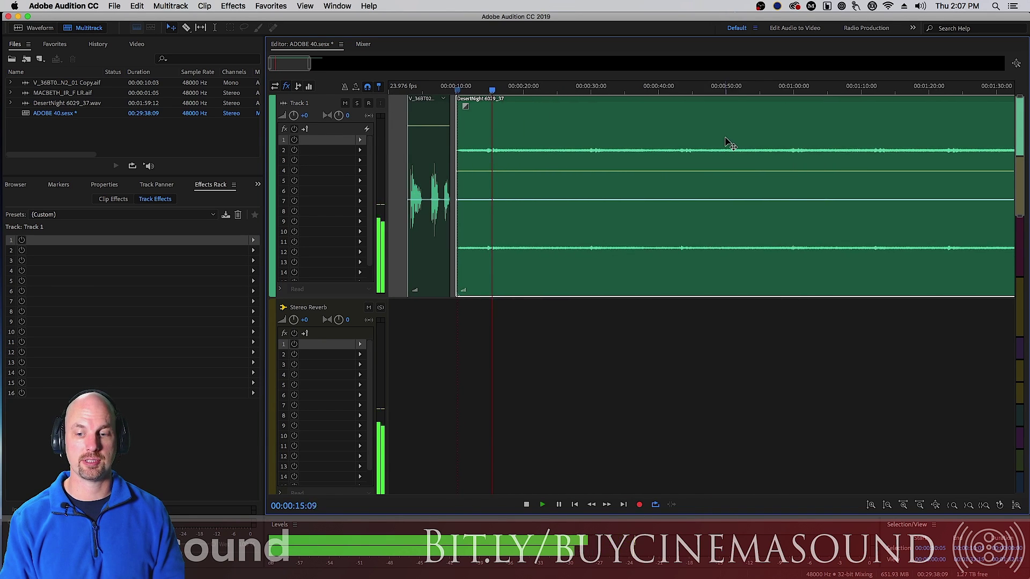
scroll(727, 142, down, 2)
click(707, 89)
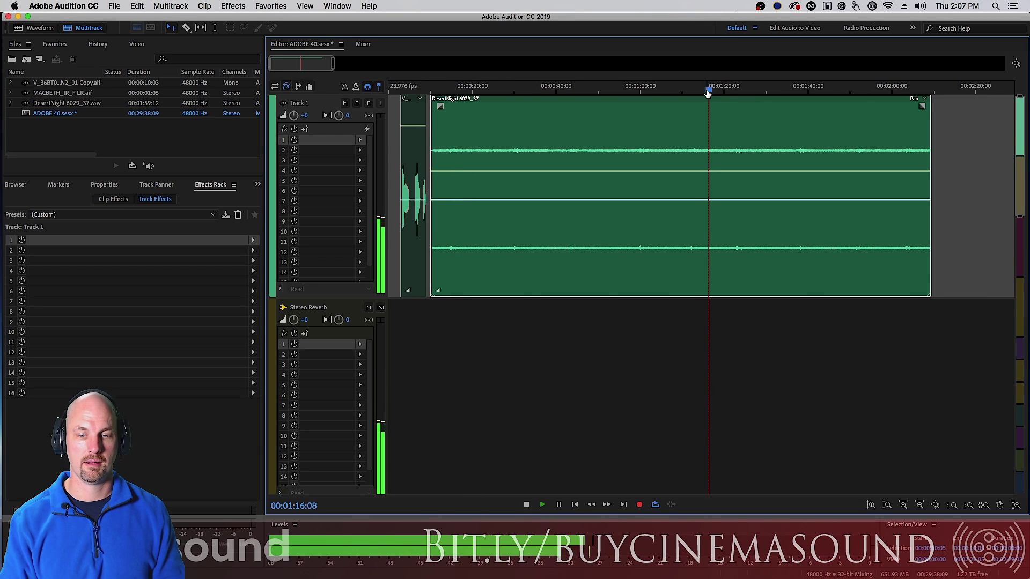
click(736, 90)
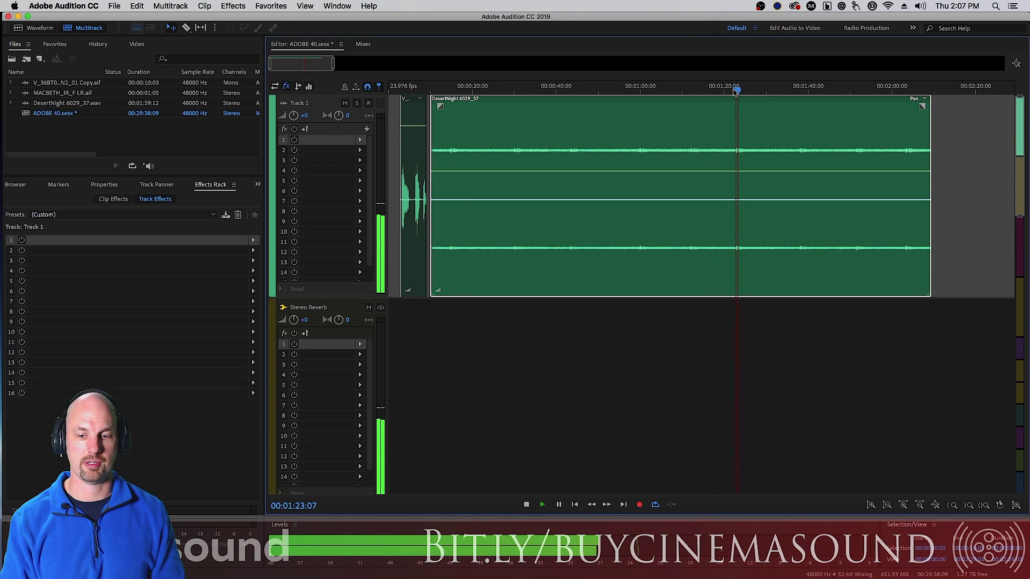
key(space)
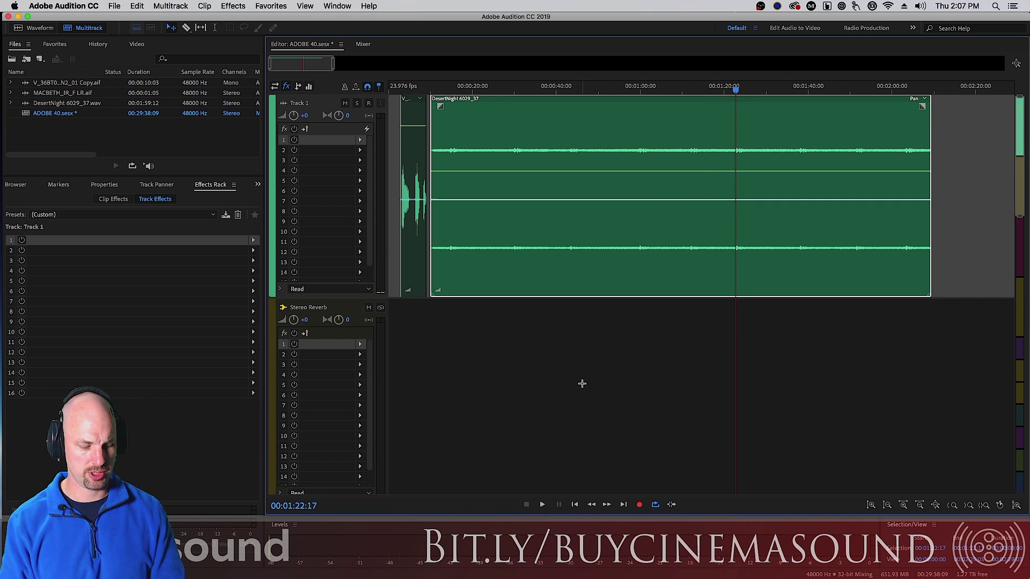
Select the dialogue clip on Track 1 and make the Stereo Reverb track the active one.
scroll(569, 295, up, 1)
scroll(637, 111, up, 2)
drag(301, 65, 279, 65)
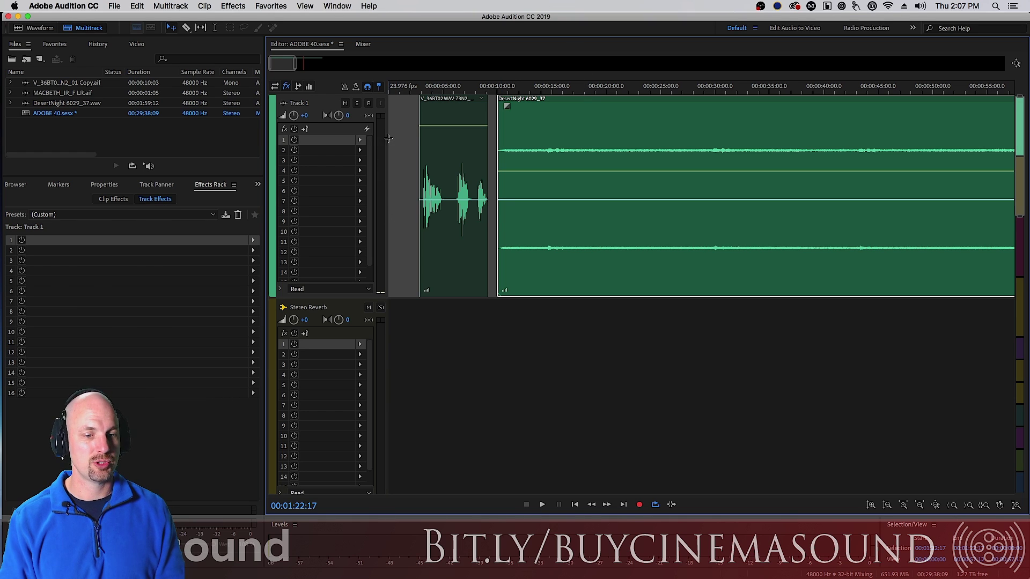
drag(396, 131, 593, 177)
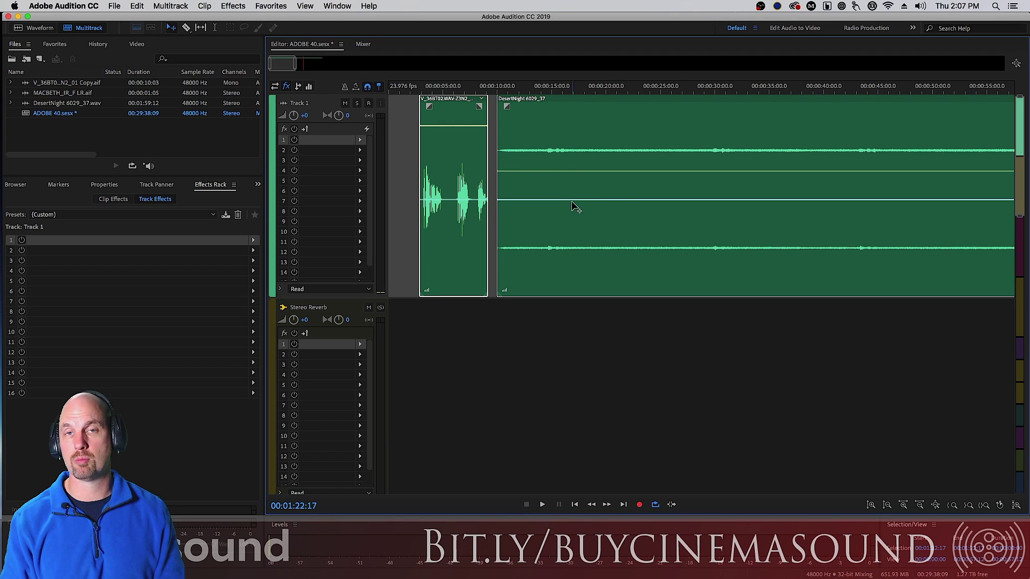
drag(581, 356, 486, 306)
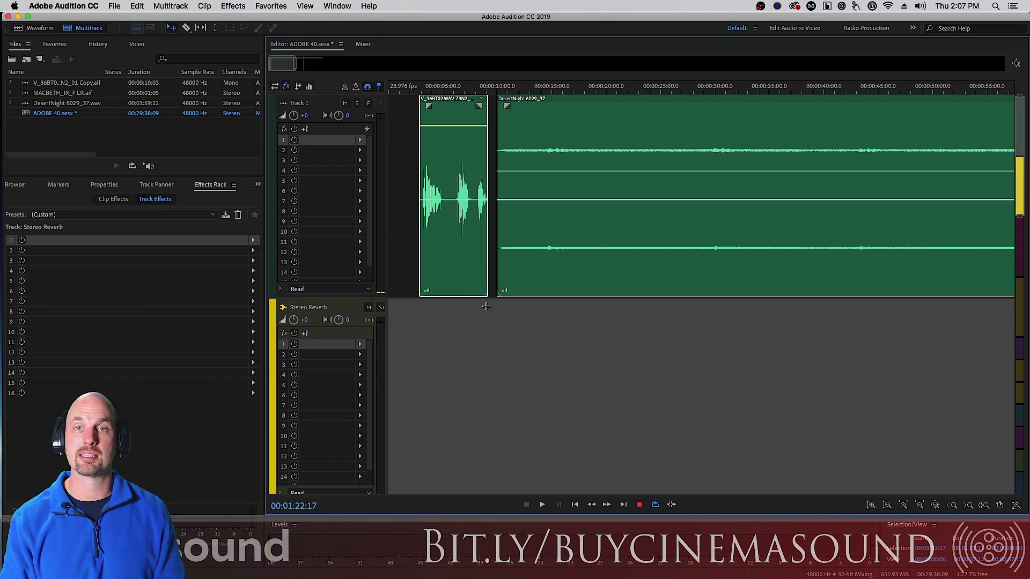
Look through the available Modulation effects and the effect categories offered for the dialogue clip's first effect slot.
click(233, 6)
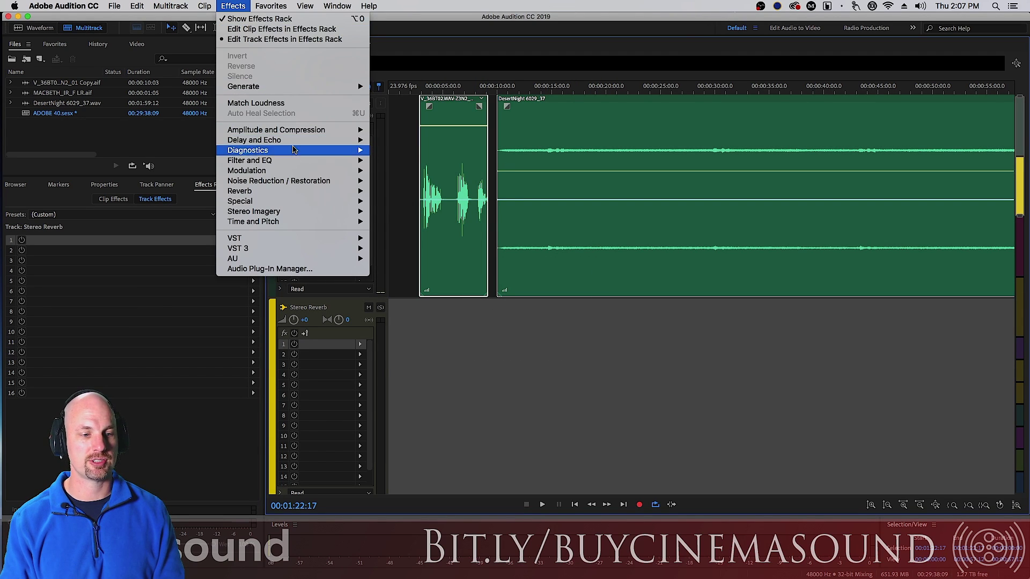
mouse_move(300, 170)
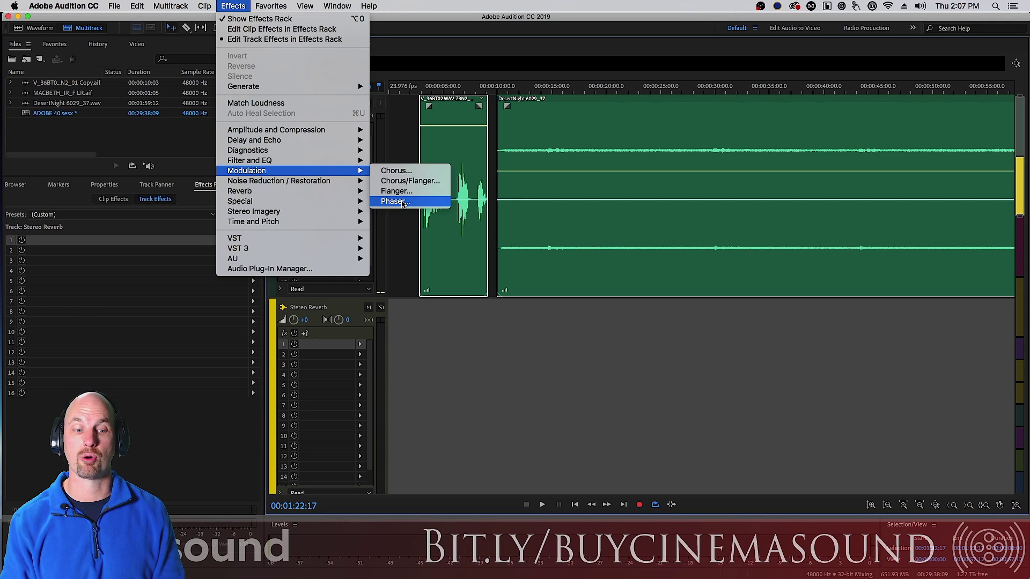
key(Escape)
click(114, 199)
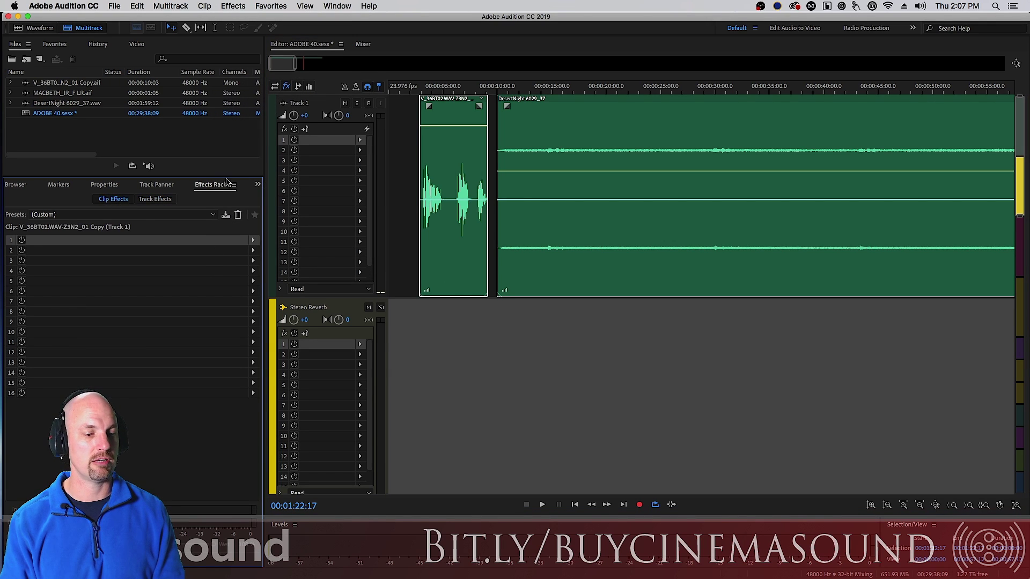
click(254, 242)
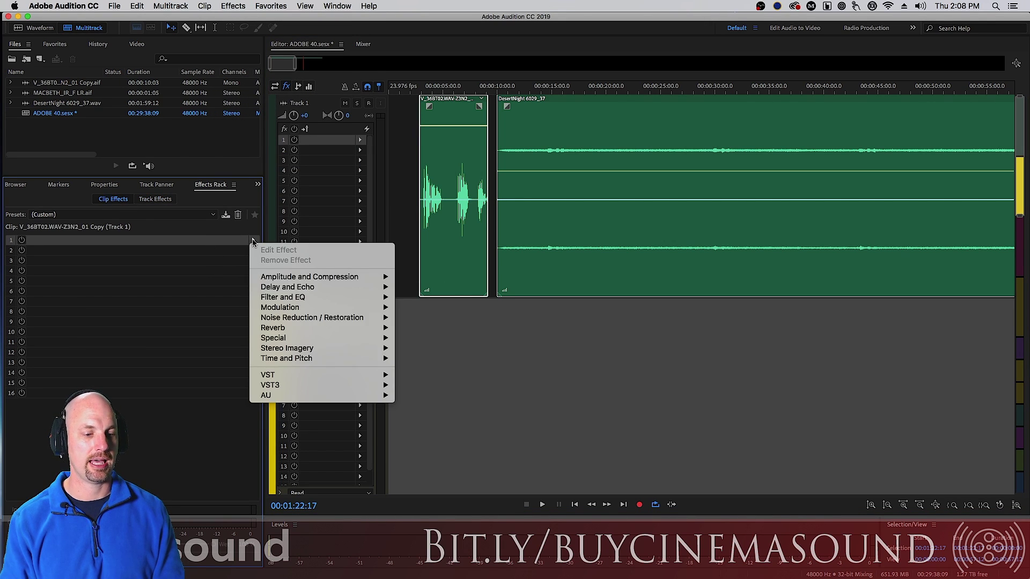
click(481, 342)
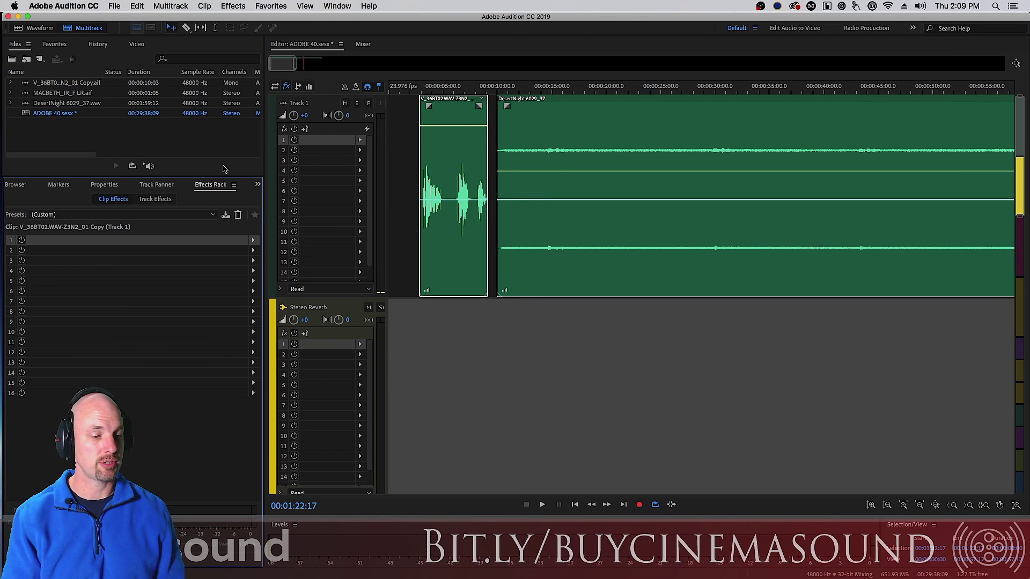
Add the Chorus effect to slot 1 of the Stereo Reverb track's effects and move its window clear of the clips.
click(157, 200)
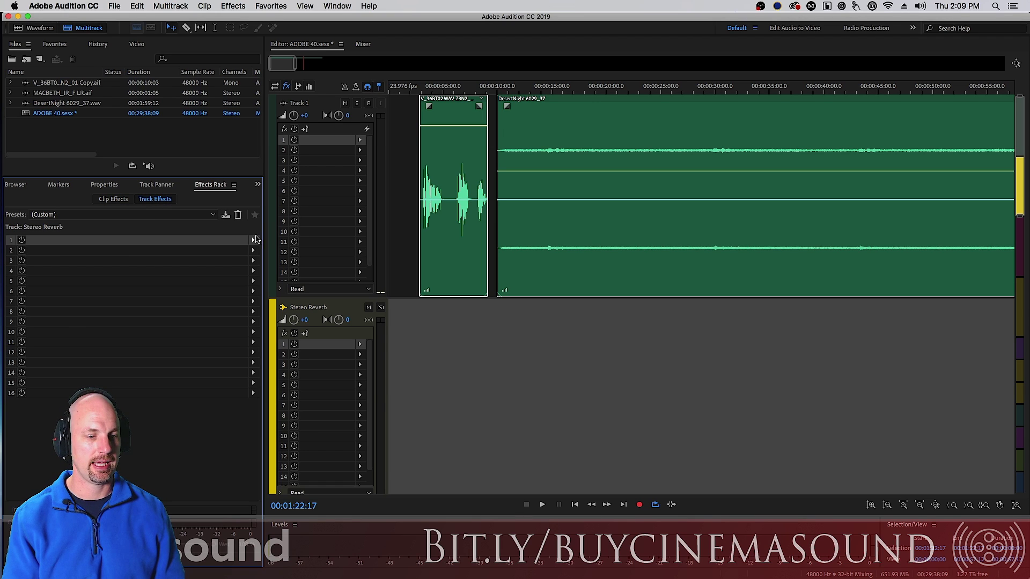
click(253, 242)
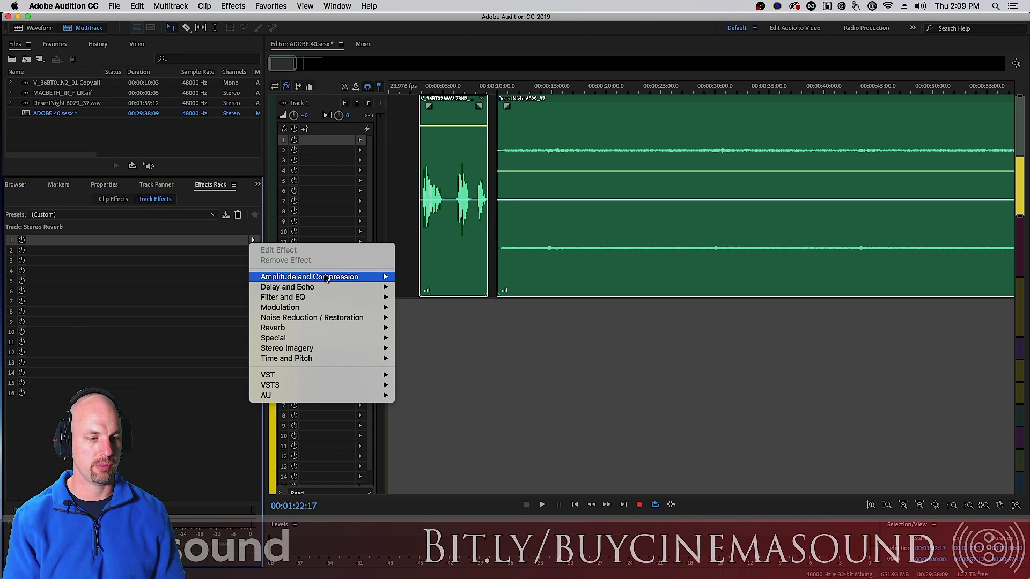
mouse_move(332, 311)
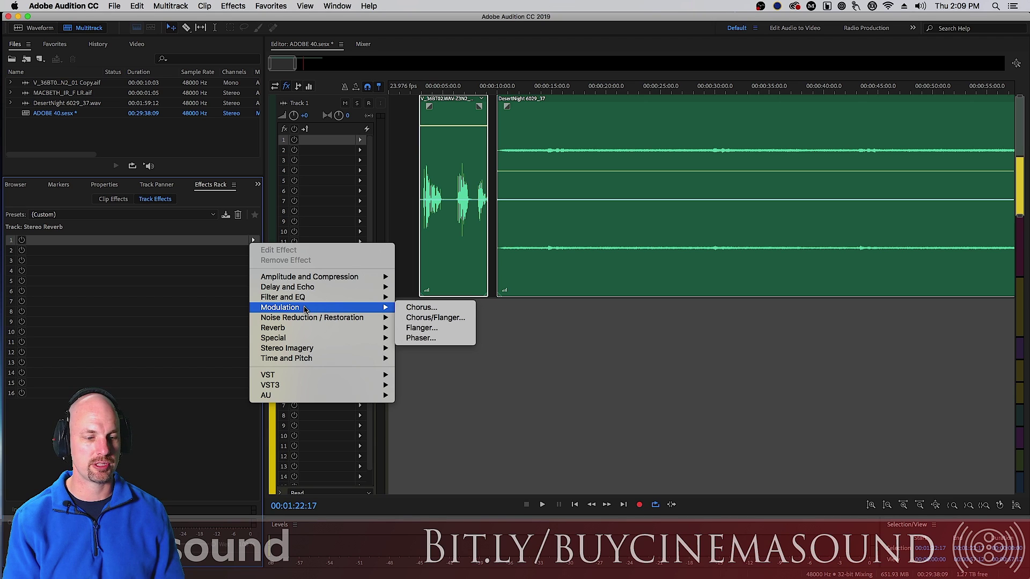
click(417, 308)
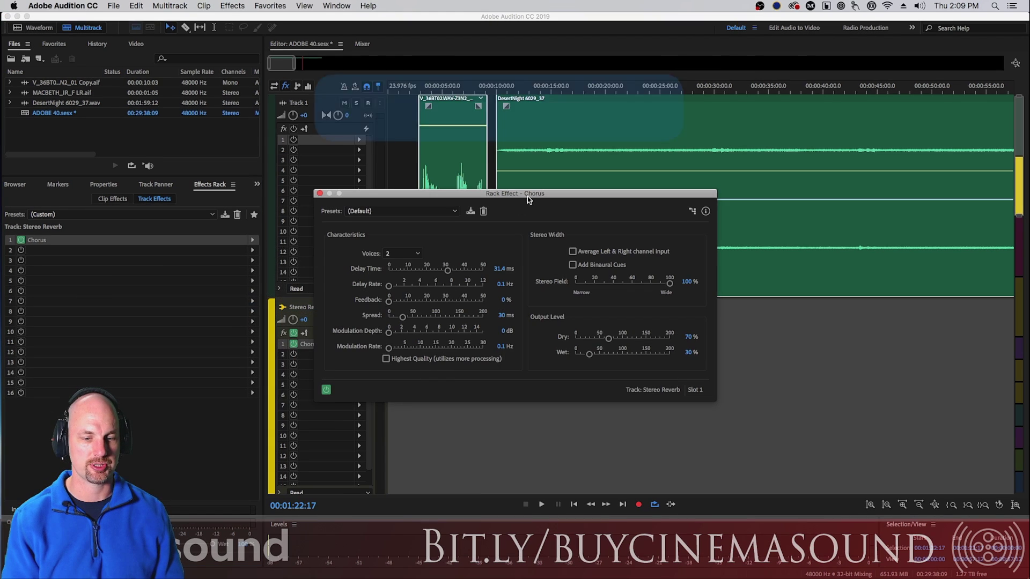
drag(531, 193, 608, 109)
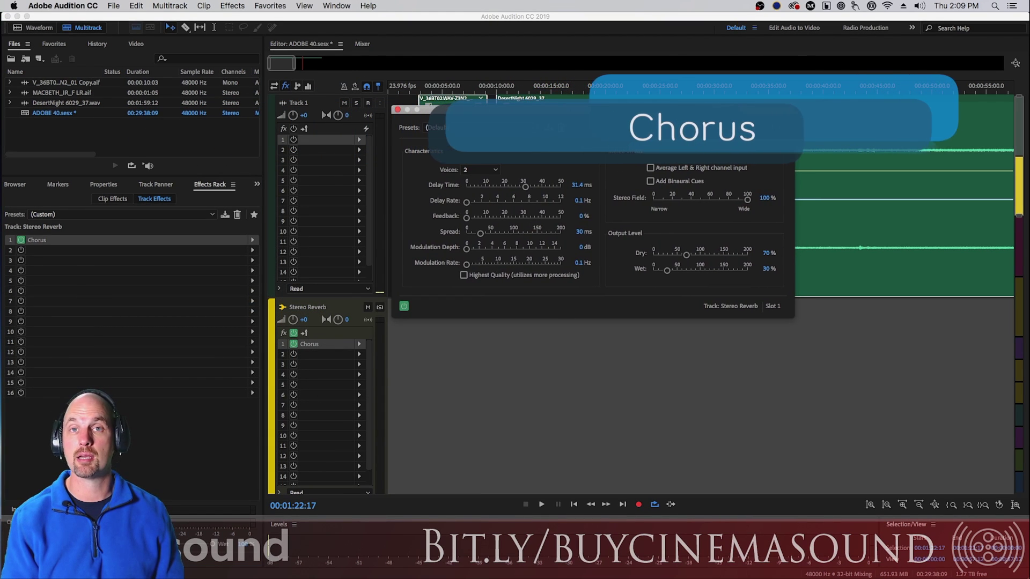
drag(612, 112, 558, 293)
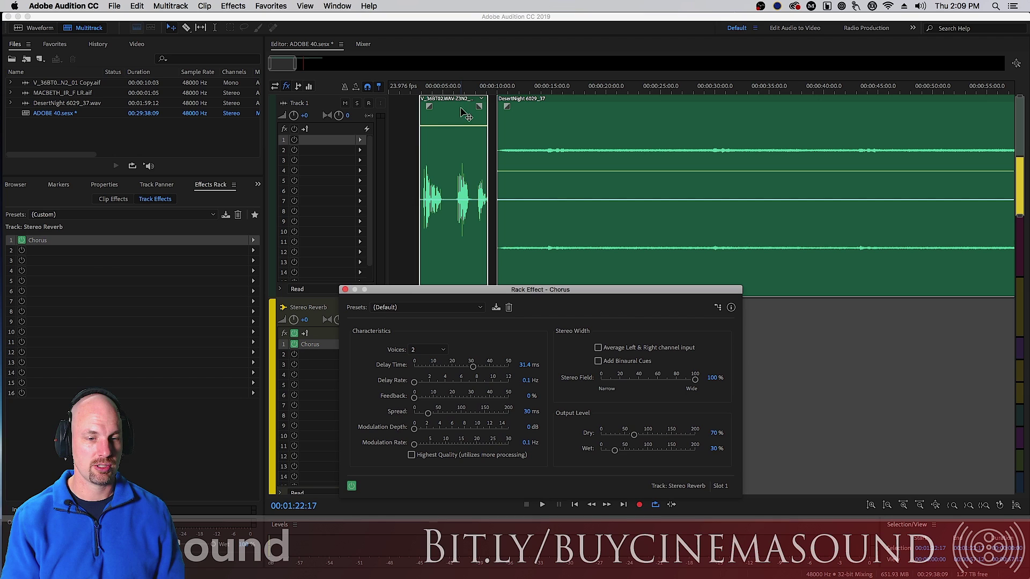
Play the dialogue clip from its start with the default Chorus settings, moving the effect window off the clip.
click(421, 89)
key(space)
drag(472, 294, 664, 98)
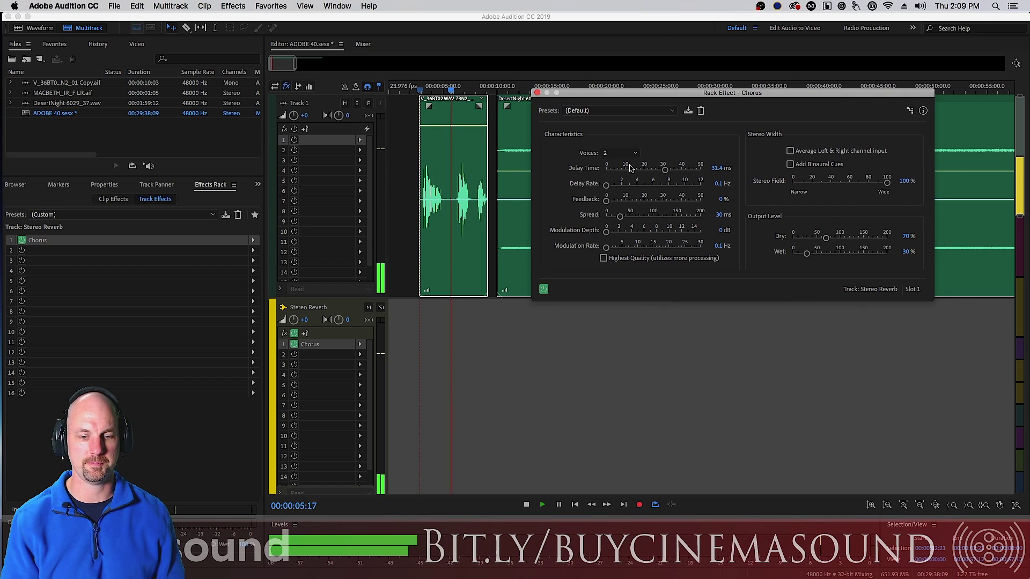
key(space)
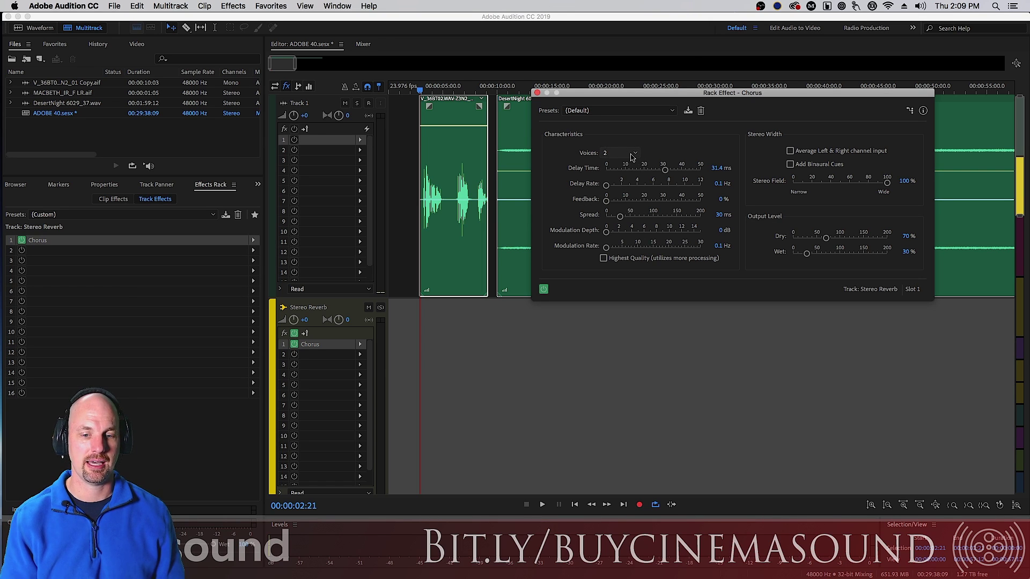
Set the Chorus to 16 voices and audition the dialogue clip.
click(634, 155)
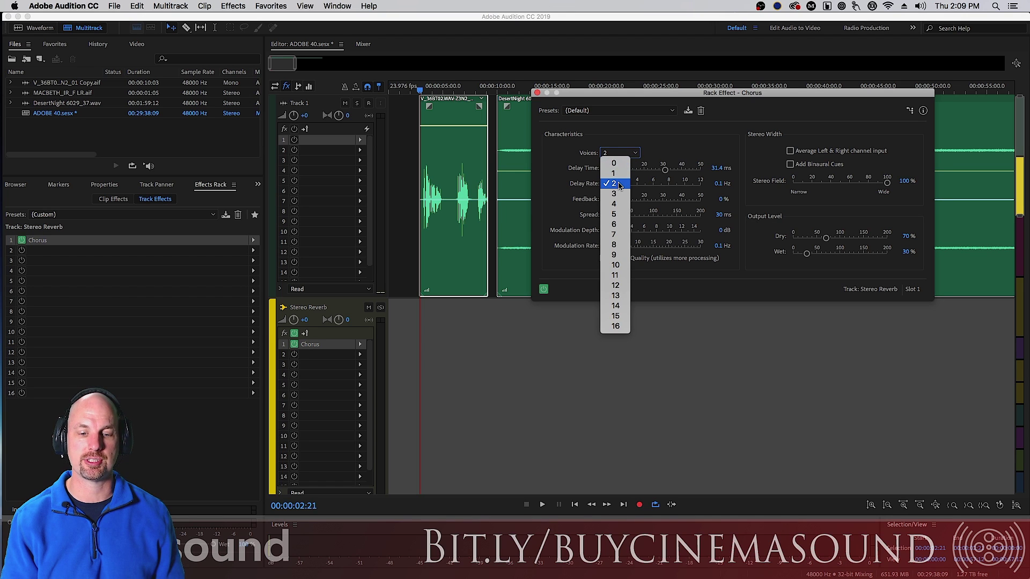
click(621, 328)
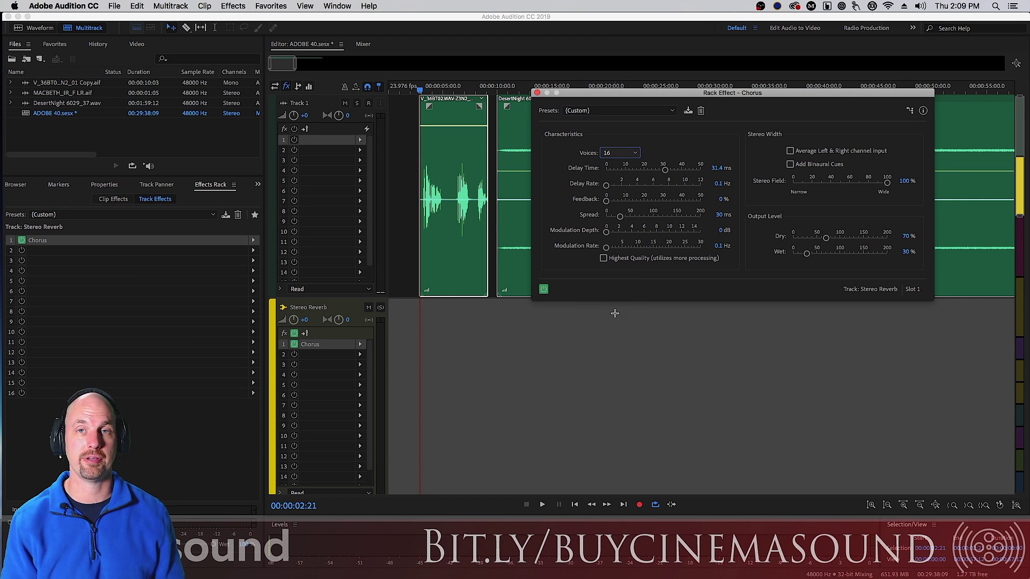
key(space)
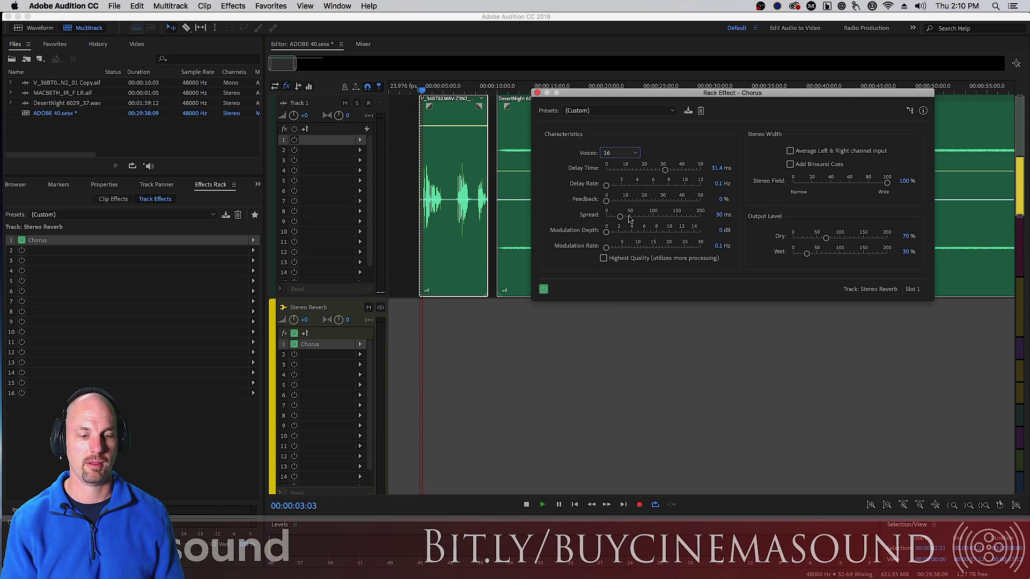
key(space)
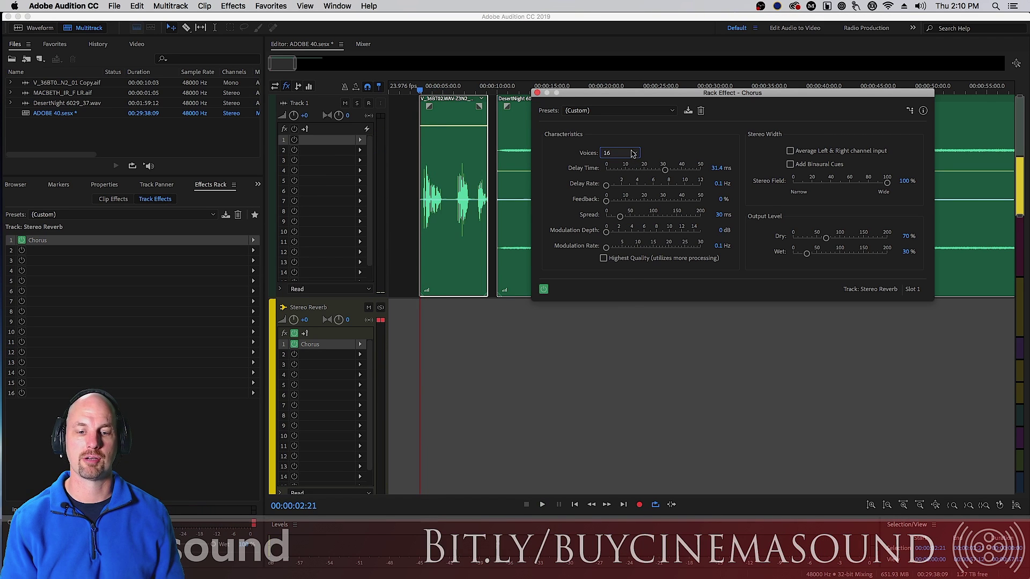
Reduce the Chorus to 1 voice and play the dialogue for comparison.
click(620, 153)
click(623, 177)
key(space)
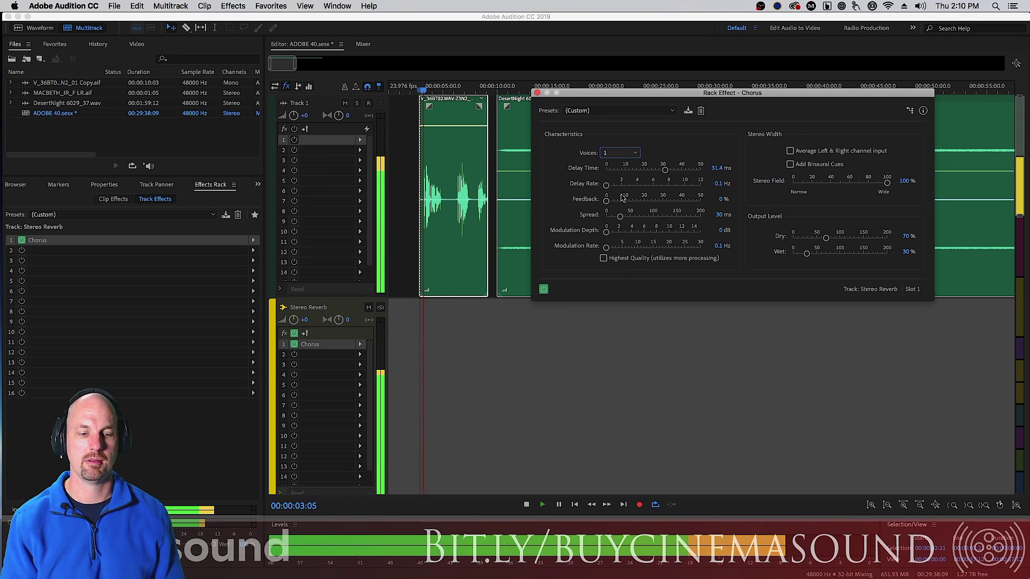
key(space)
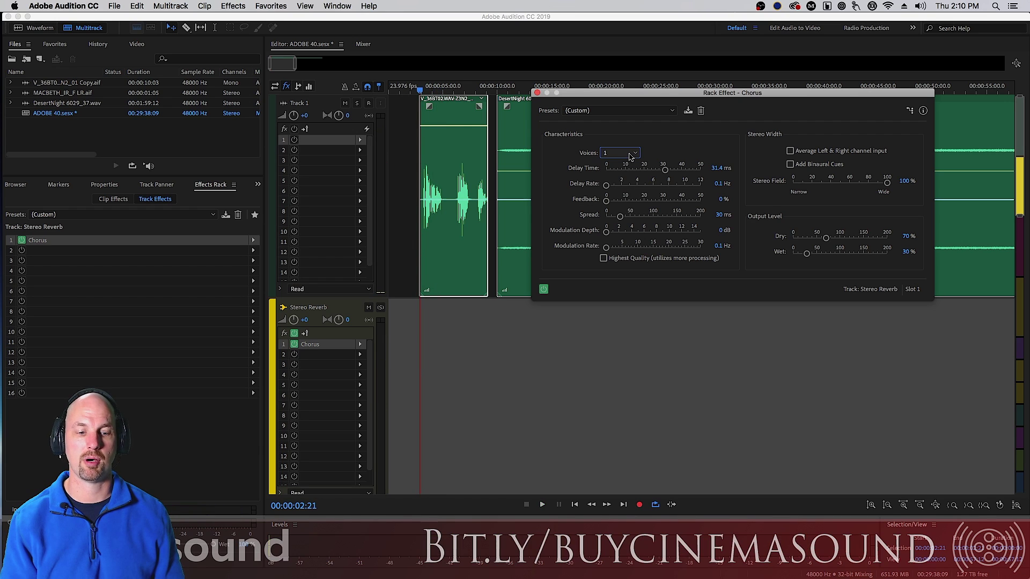
Return the Chorus to 16 voices and listen to the start of the dialogue again.
click(633, 155)
click(615, 326)
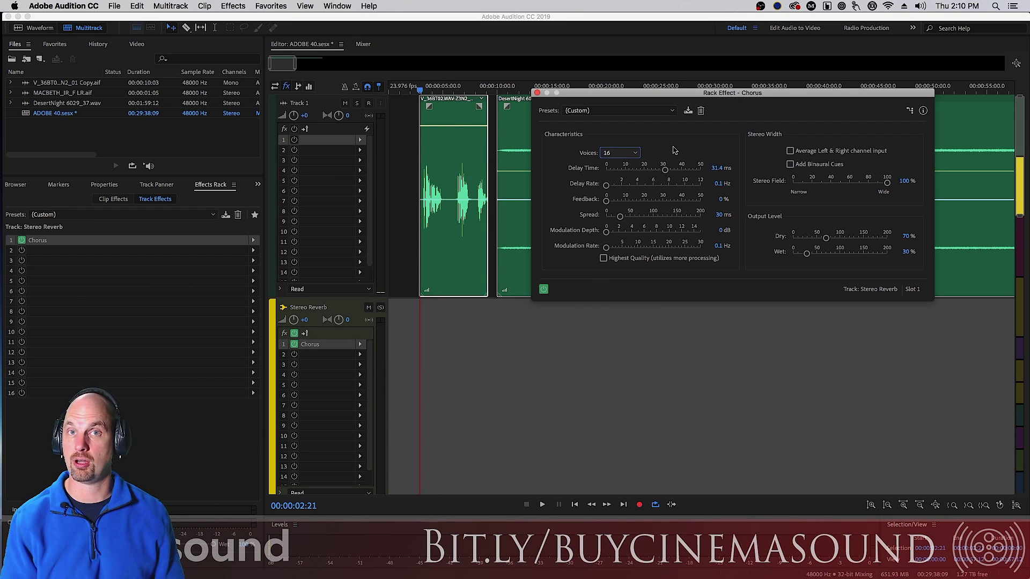
key(space)
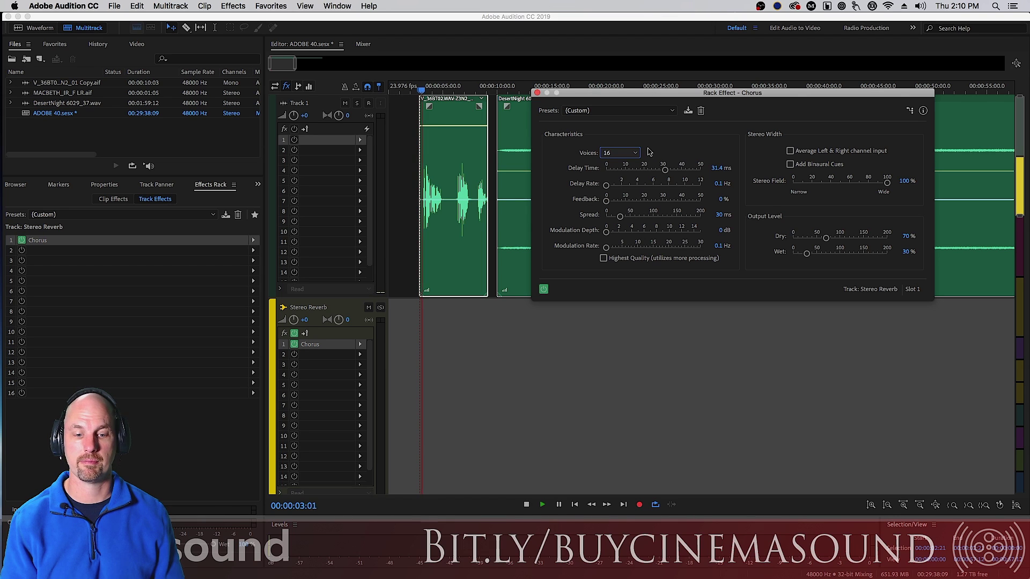
key(space)
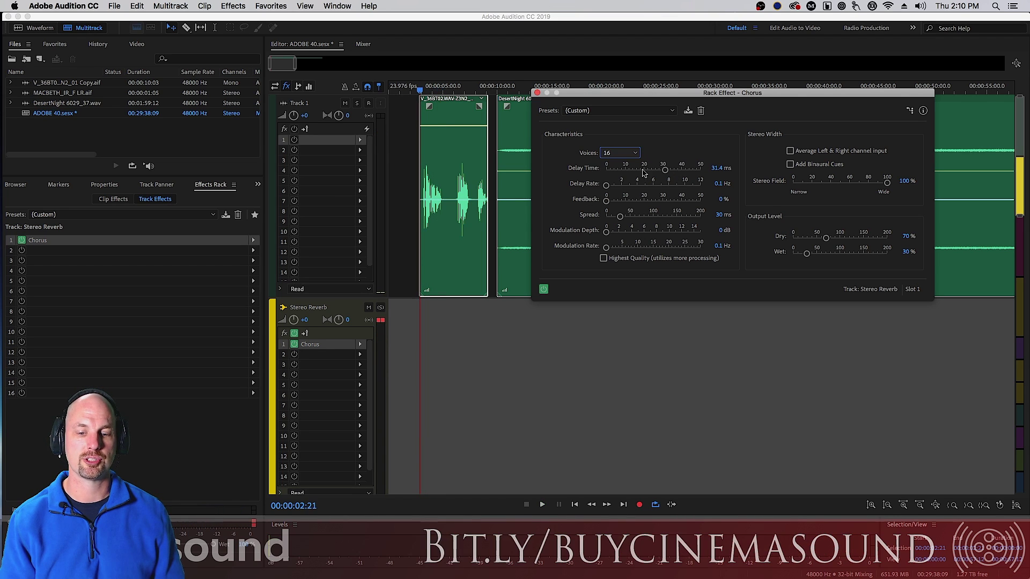
Reduce the Chorus Delay Time to 0.1 ms and raise the Delay Rate to 12 Hz, auditioning the dialogue after each change.
drag(665, 170, 606, 170)
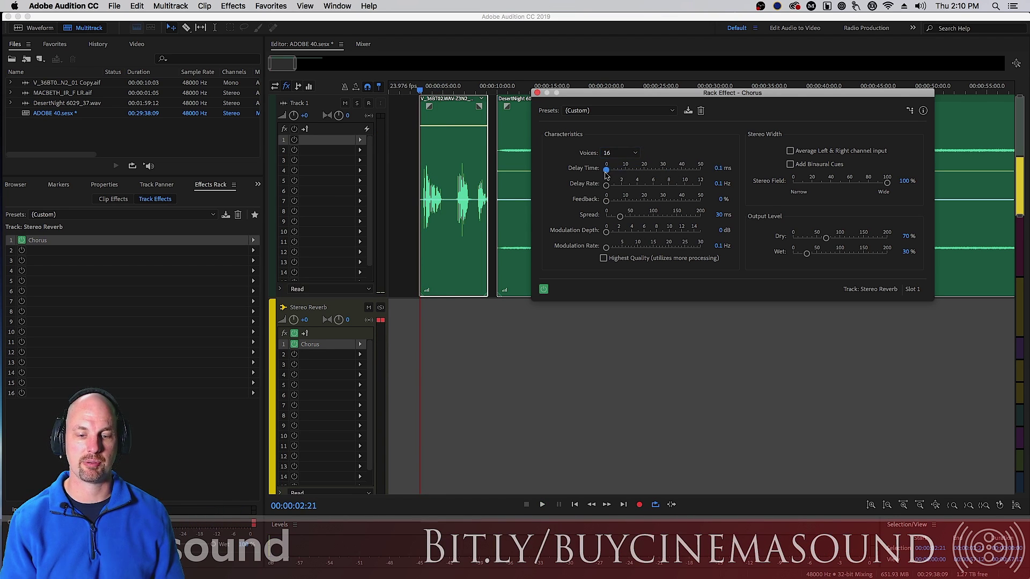
key(space)
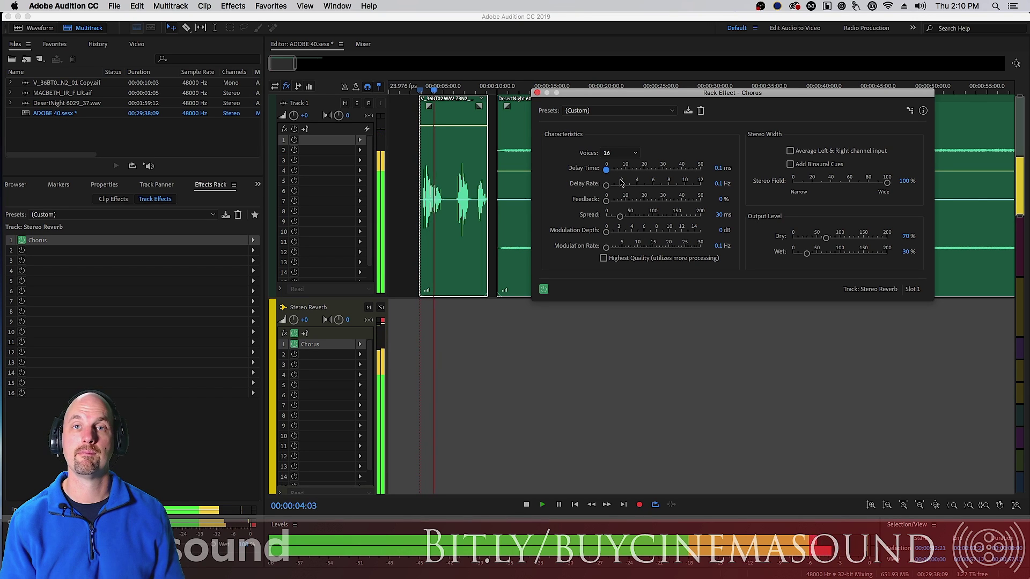
key(space)
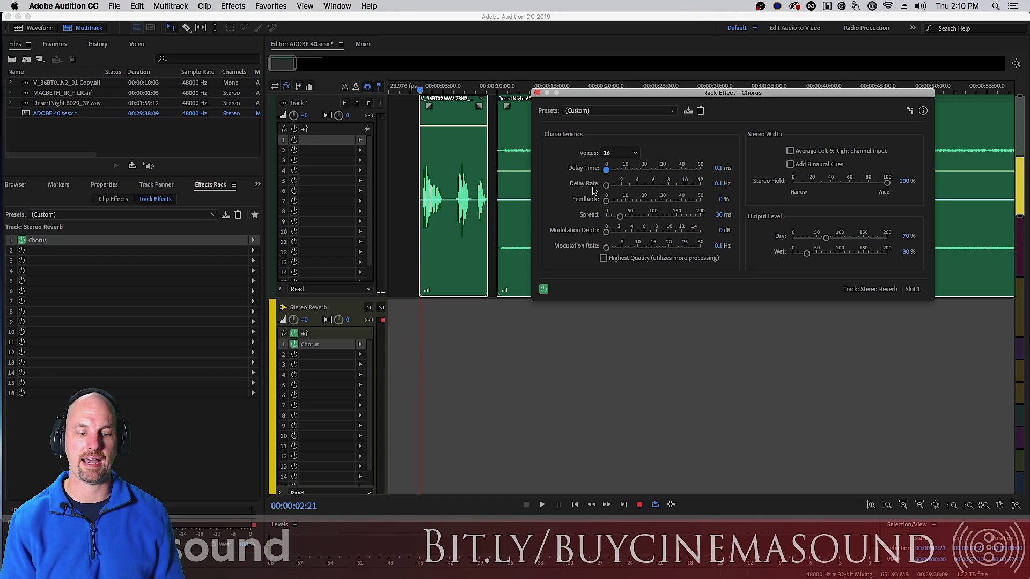
drag(607, 185, 713, 186)
key(space)
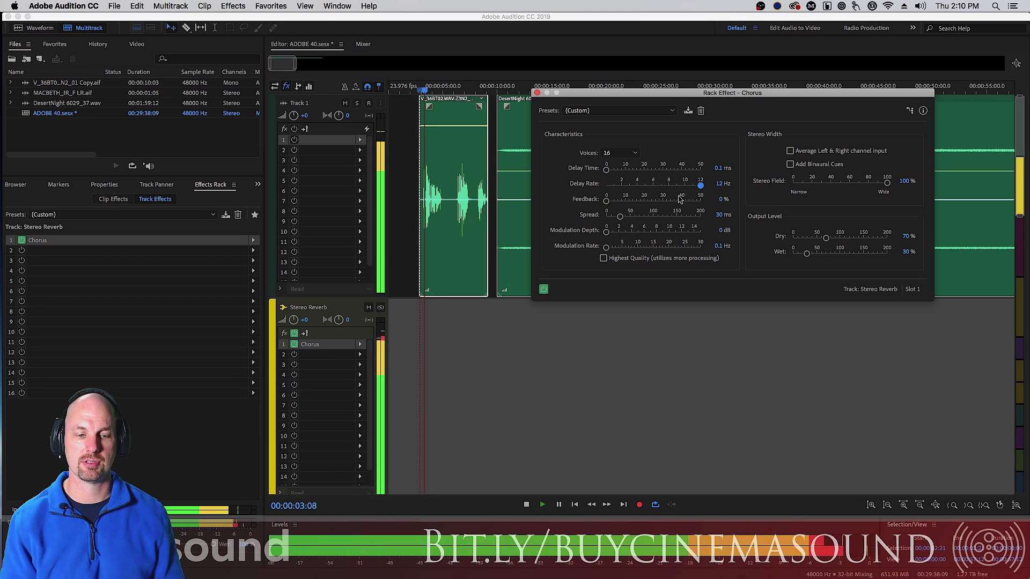
key(space)
Set the Delay Time to 4.4 ms and the Delay Rate to 6 Hz, playing the dialogue clip after each change.
drag(608, 169, 614, 169)
key(space)
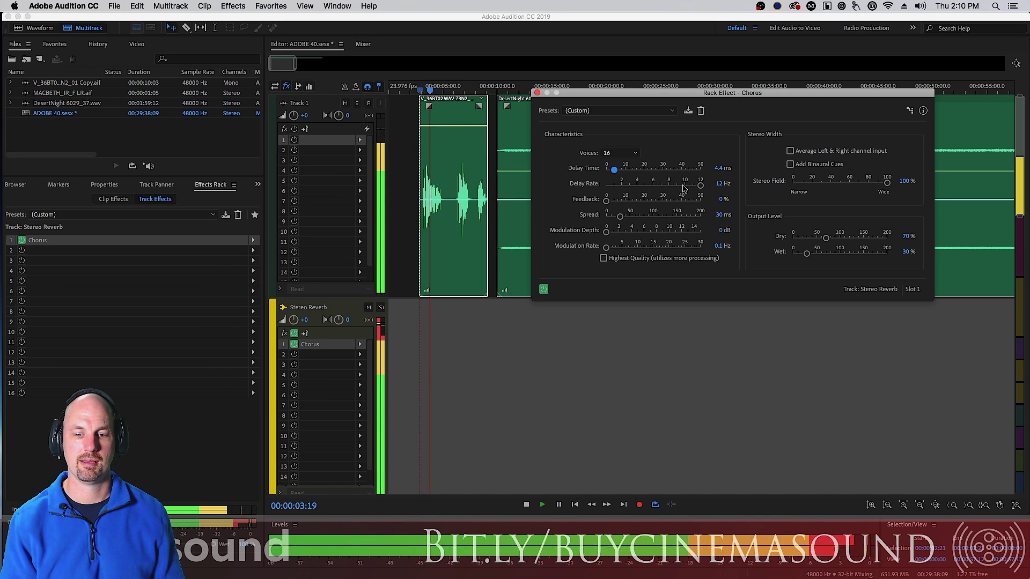
key(space)
drag(679, 185, 652, 185)
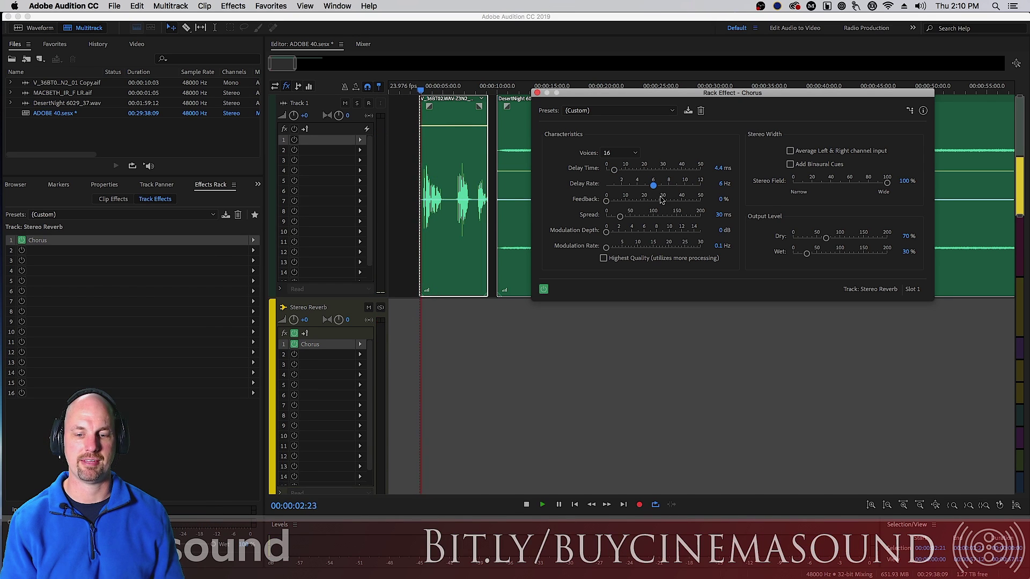
key(space)
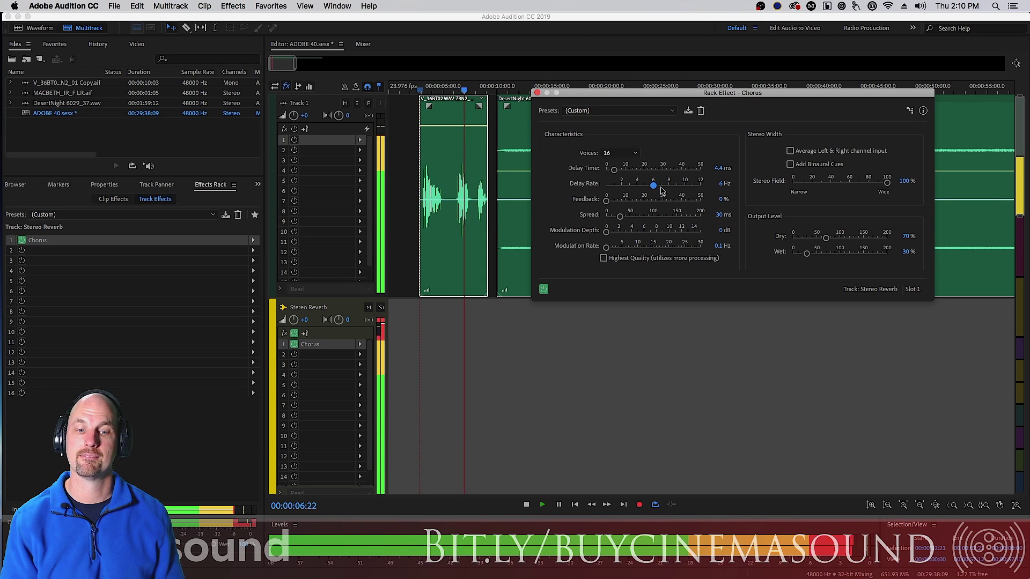
key(space)
Set the Feedback to 14.6 % and the Delay Time to 26.1 ms, listening to the dialogue after each adjustment.
drag(606, 201, 626, 204)
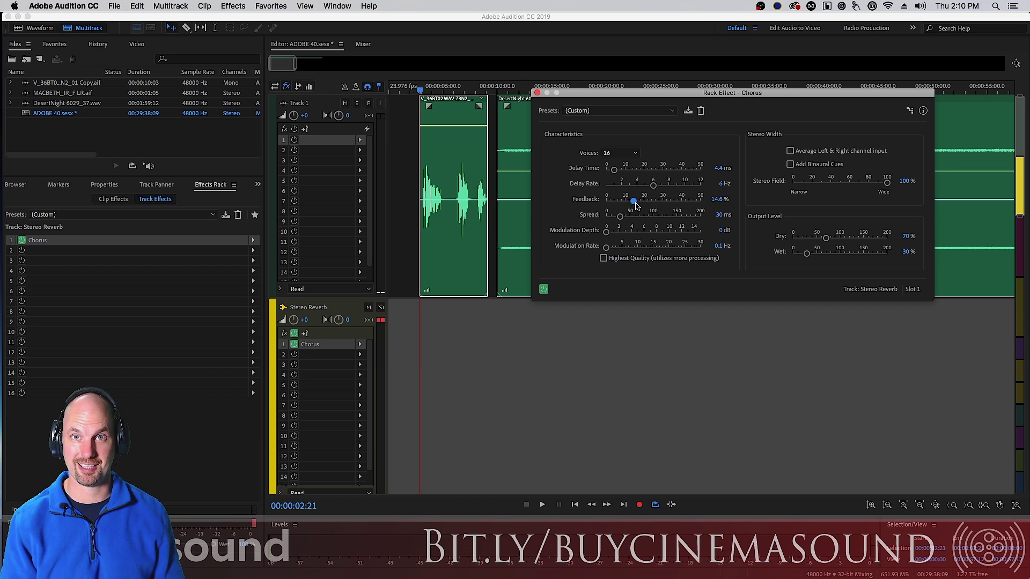
key(space)
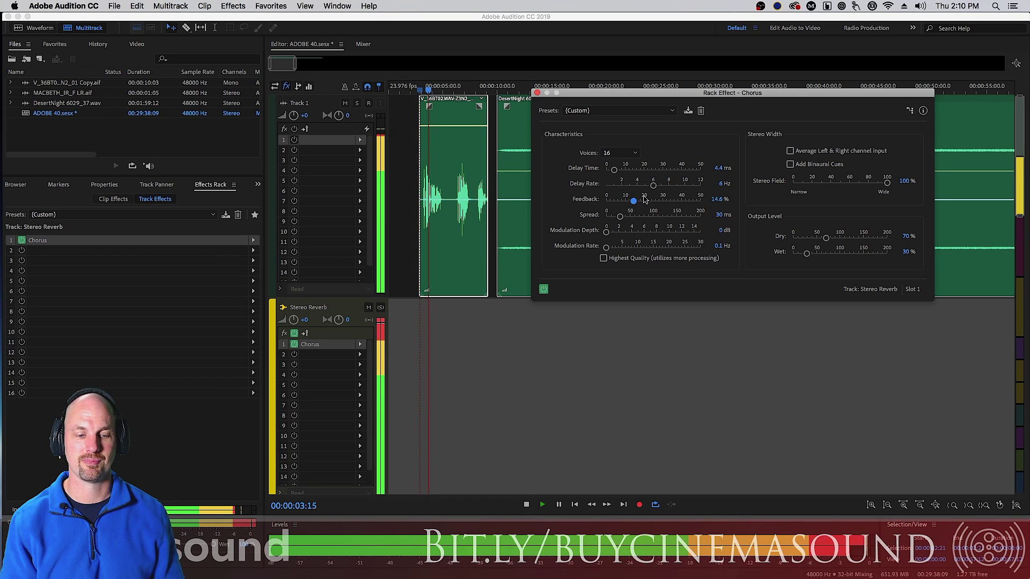
key(space)
drag(614, 170, 655, 170)
key(space)
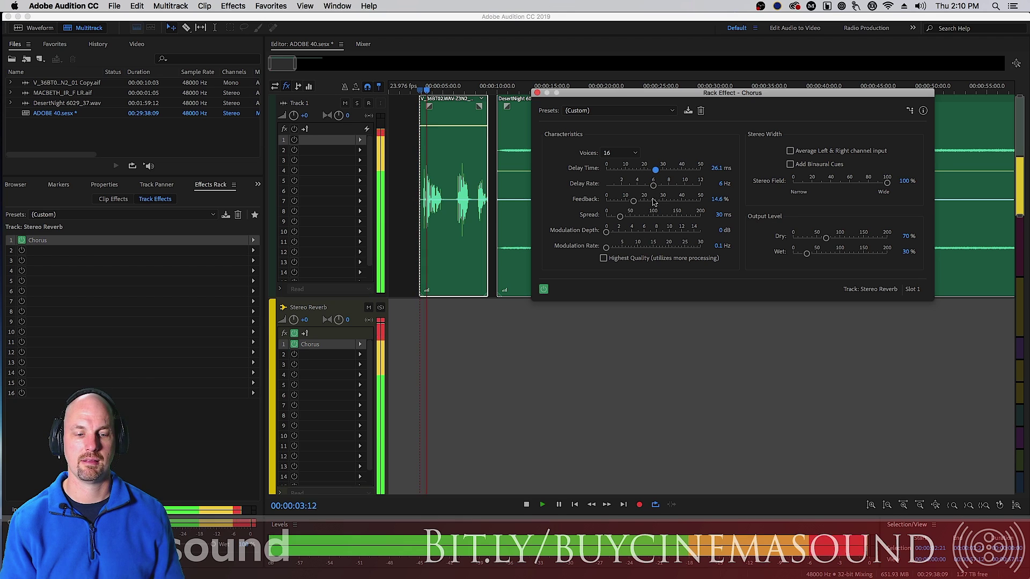
key(space)
Lower the Delay Rate to 0.9 Hz, raise the Delay Time to 37 ms, and audition the dialogue clip.
drag(653, 185, 610, 185)
key(space)
drag(655, 170, 679, 171)
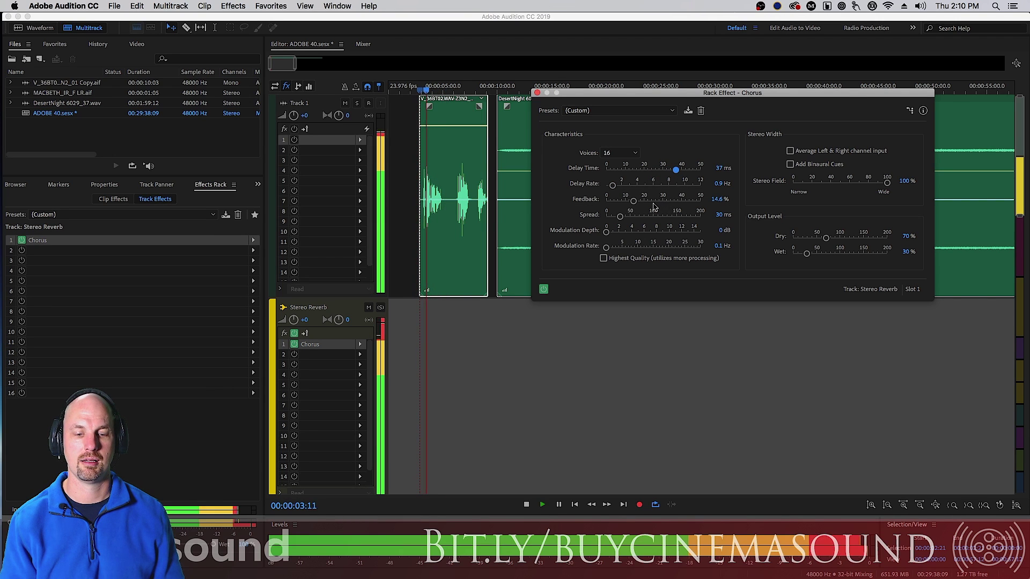
key(space)
Audition the dialogue with Feedback at 26 %, and bring Feedback back to 0 % with the Delay Time at 9.7 ms.
drag(633, 201, 656, 201)
key(space)
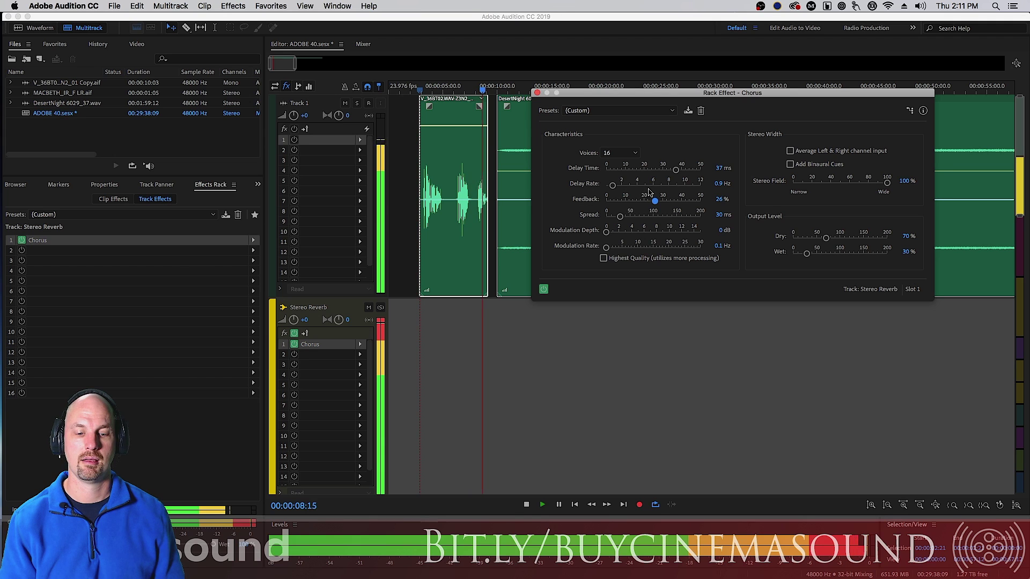
key(space)
drag(655, 204, 606, 206)
drag(675, 170, 625, 172)
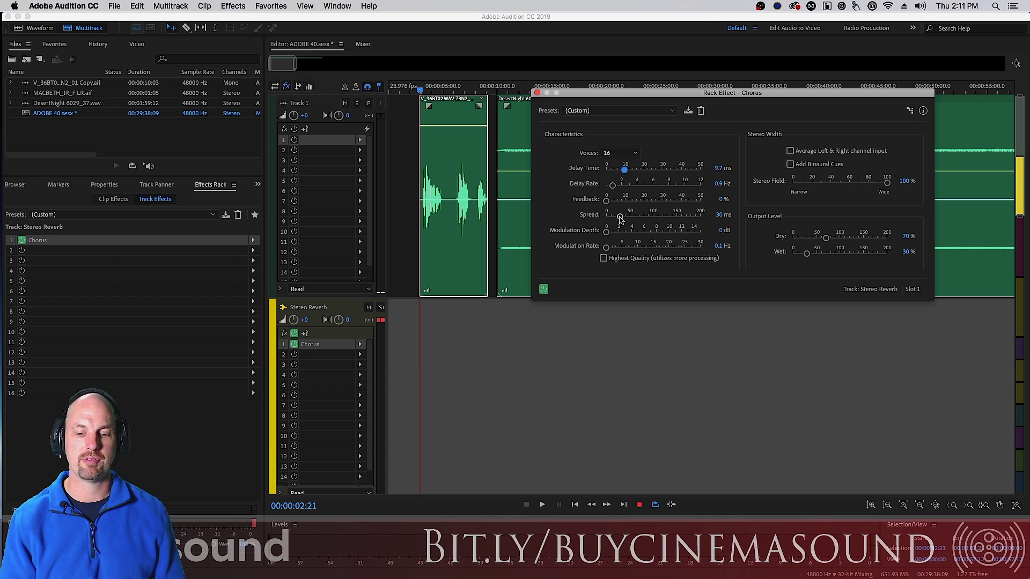
Audition the dialogue with the Spread at its 200 ms maximum, and reduce the Spread to 73.9 ms.
drag(620, 217, 721, 224)
key(space)
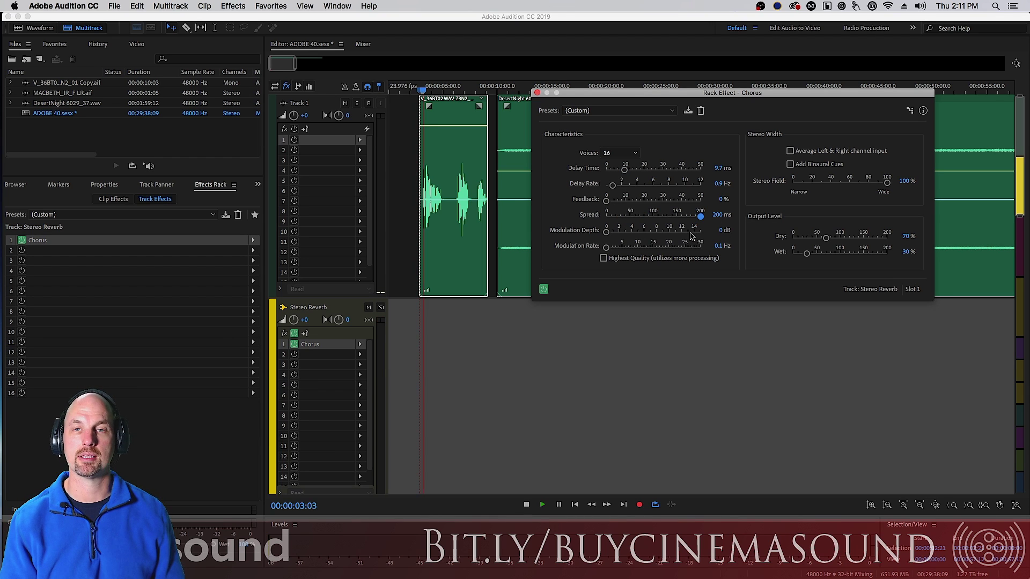
key(space)
drag(699, 217, 642, 225)
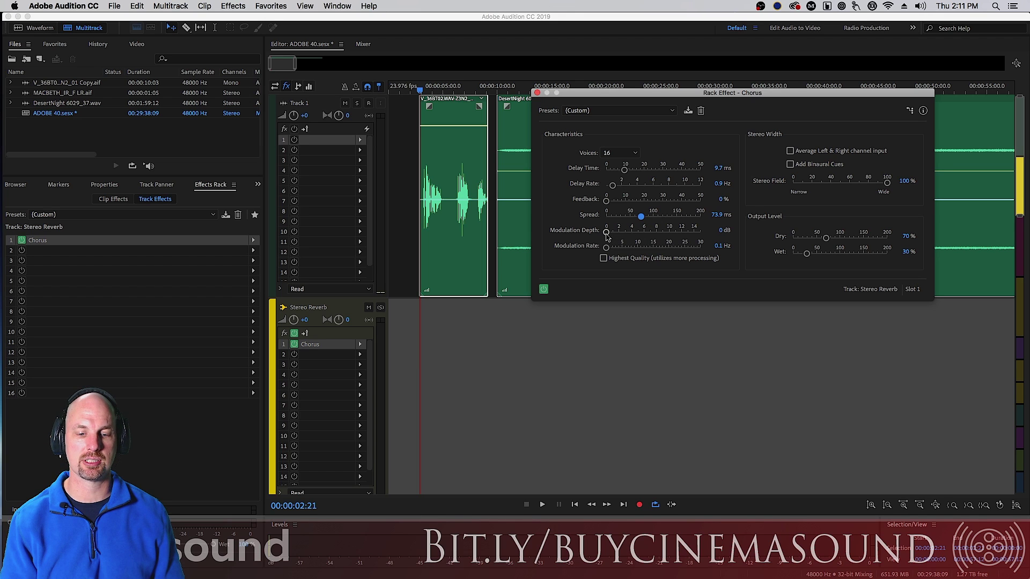
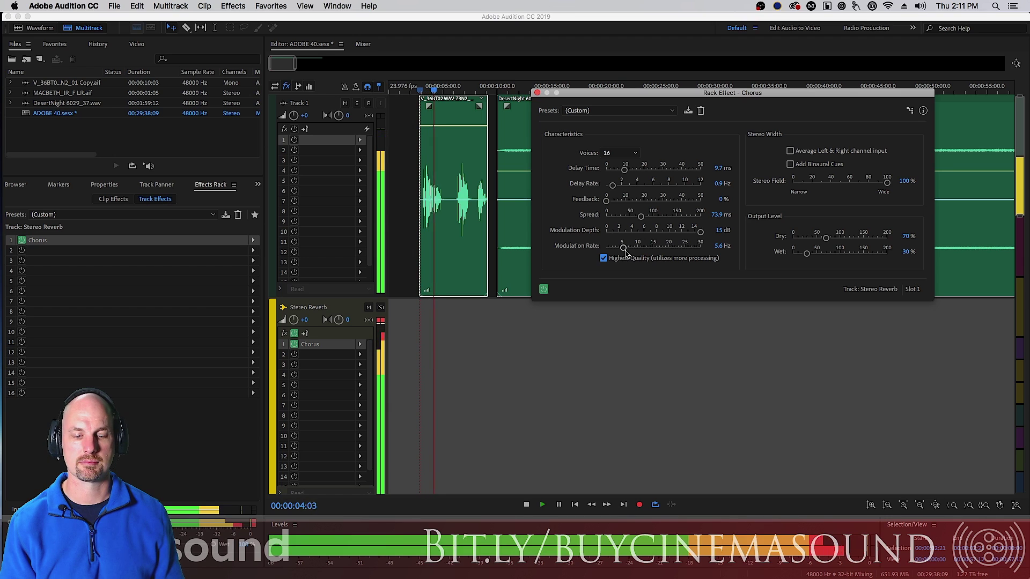
Replay the dialogue with the Modulation Rate at 3.4 Hz and raise the rate to 13.2 Hz during playback.
key(space)
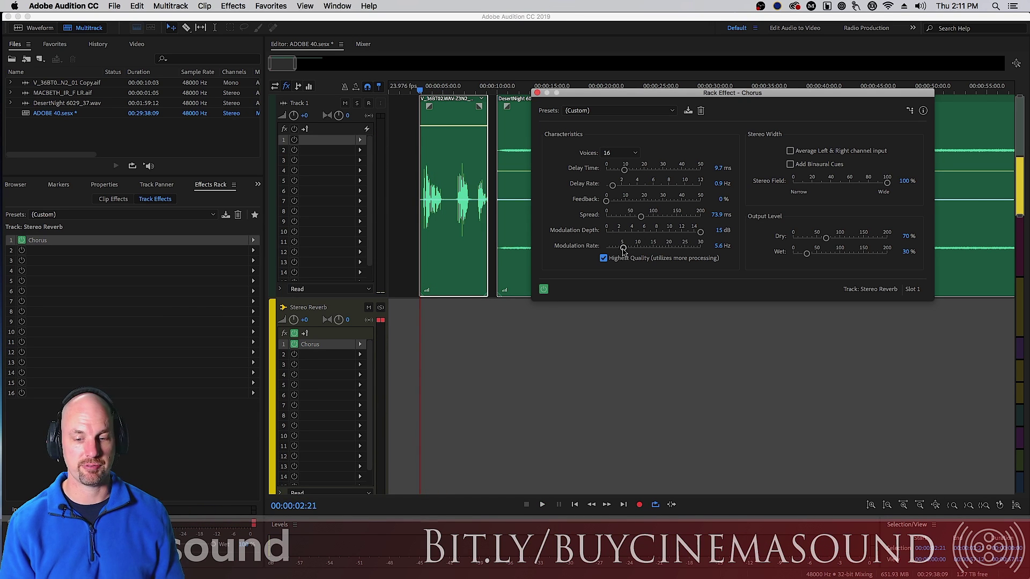
key(space)
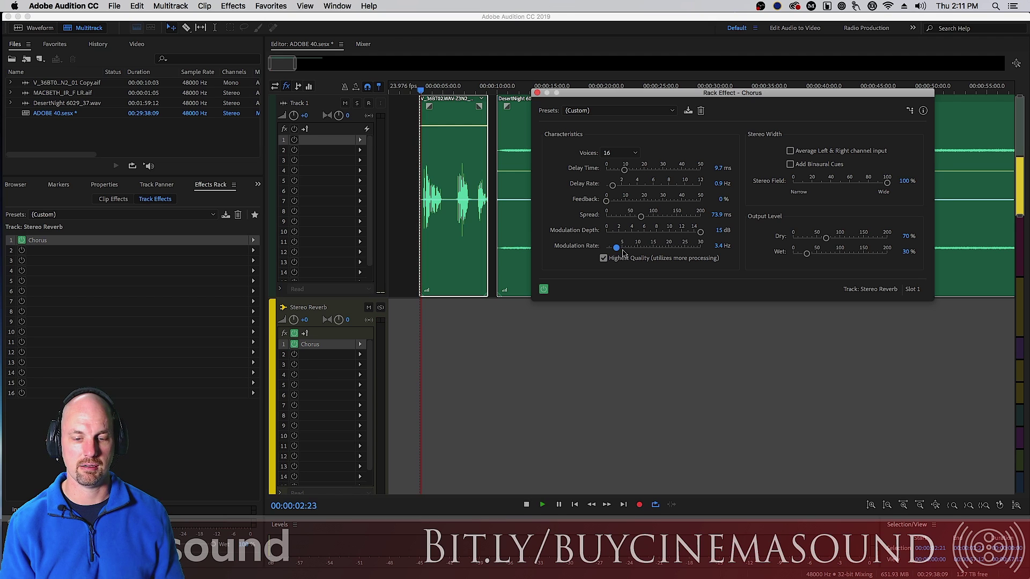
drag(627, 253, 658, 257)
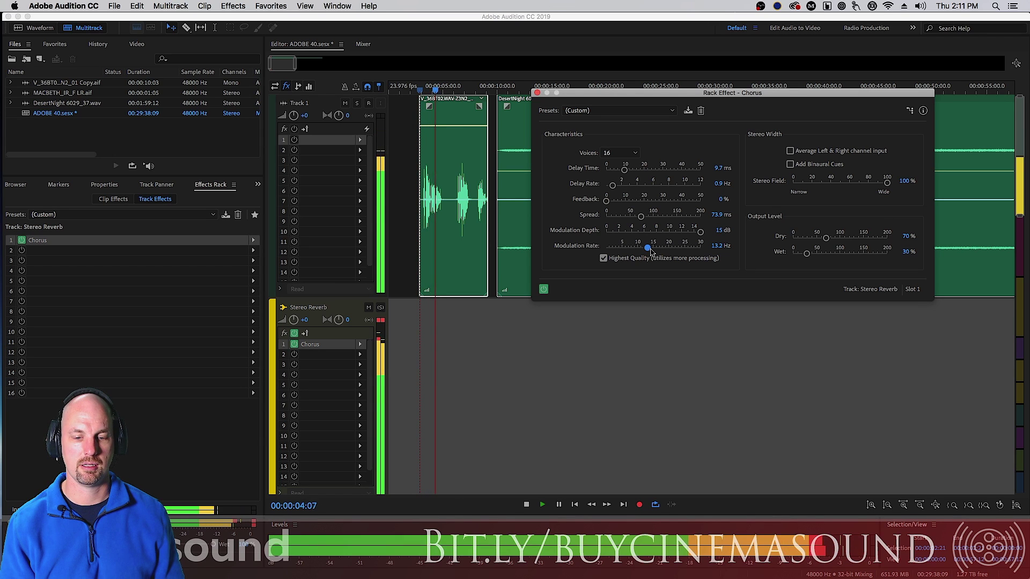
key(space)
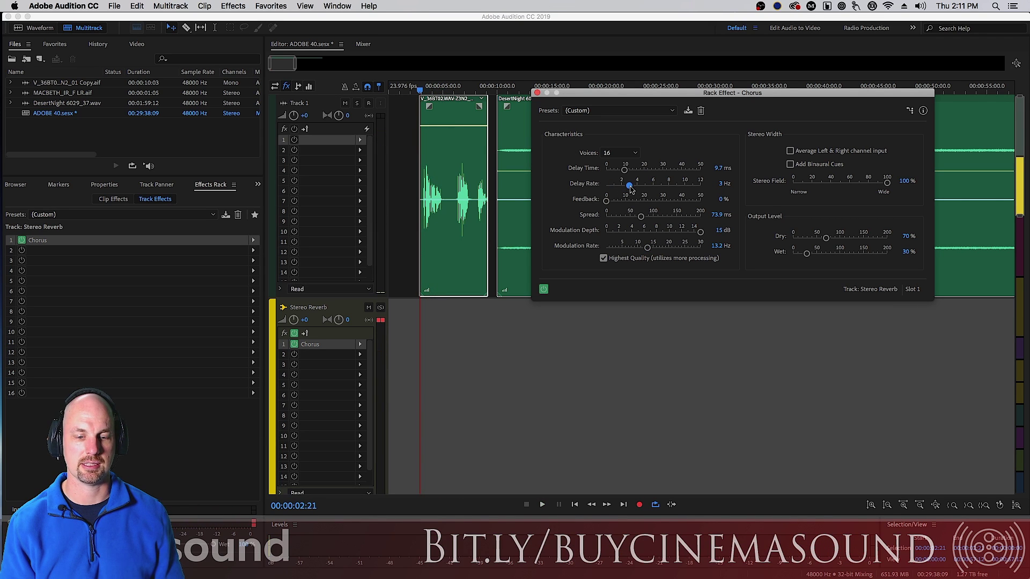
Audition the dialogue with Delay Rate at 2.8 Hz and Feedback at 11.1 %, and again with the Stereo Field narrowed to 0 %.
key(space)
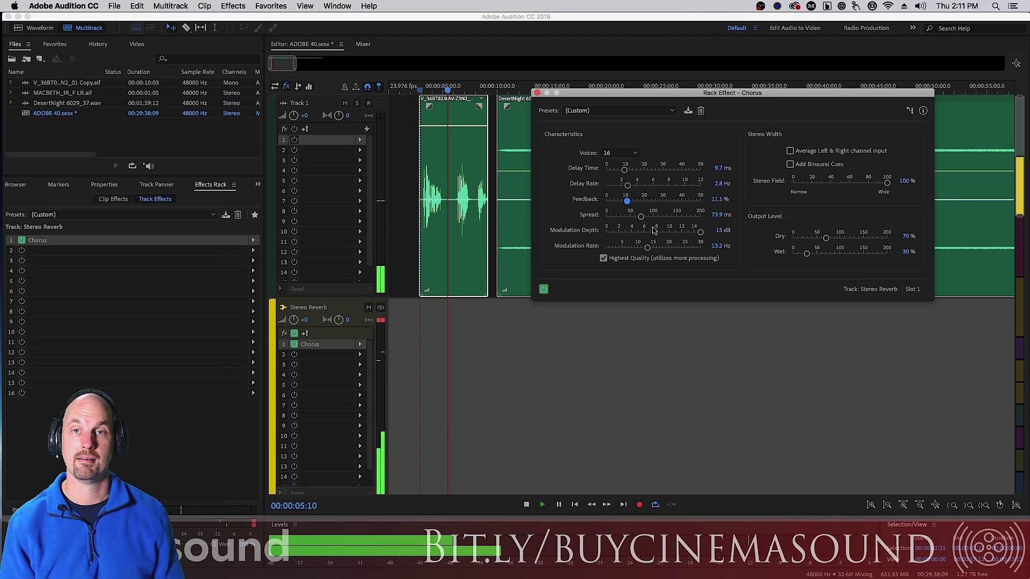
key(space)
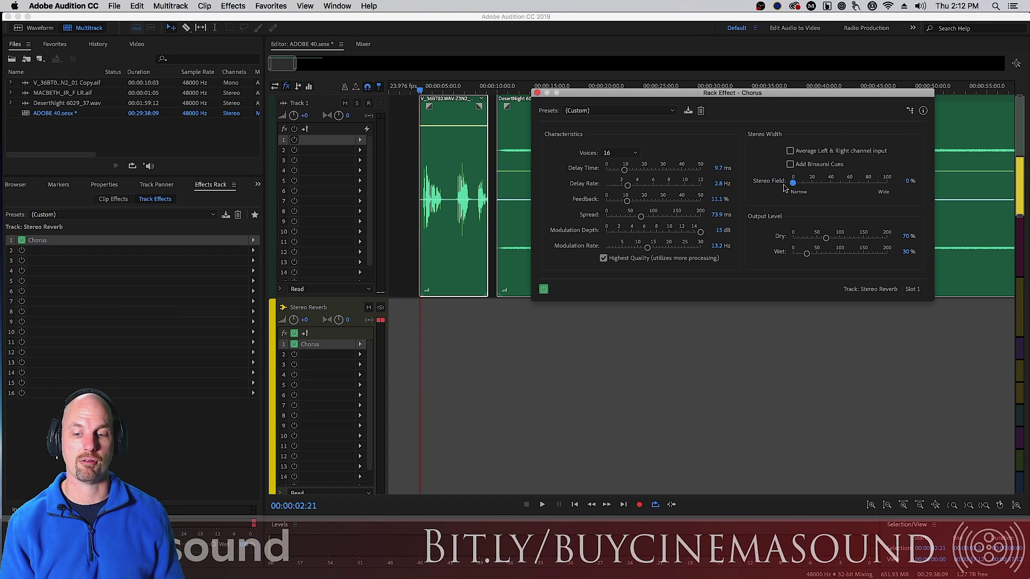
key(space)
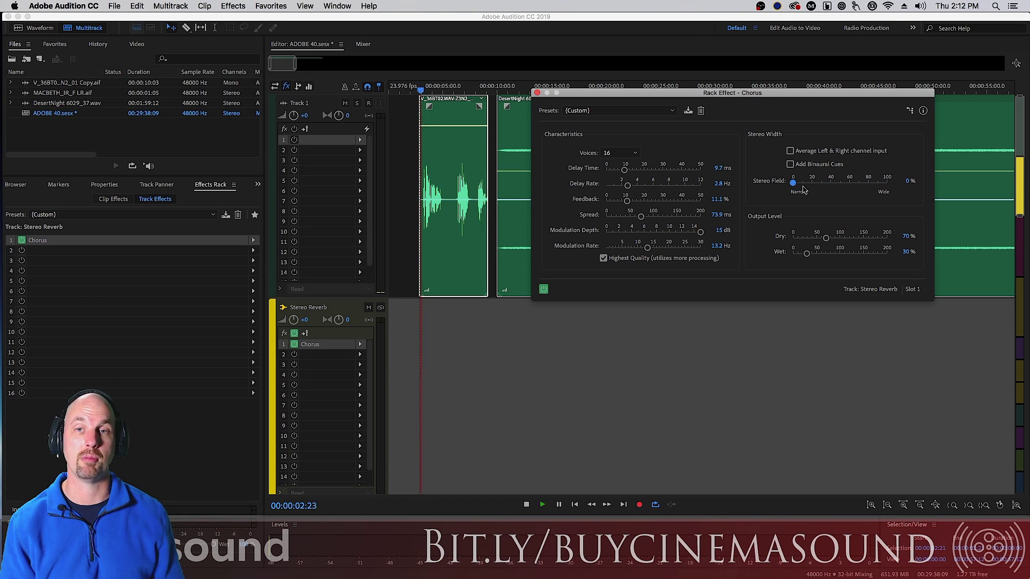
key(space)
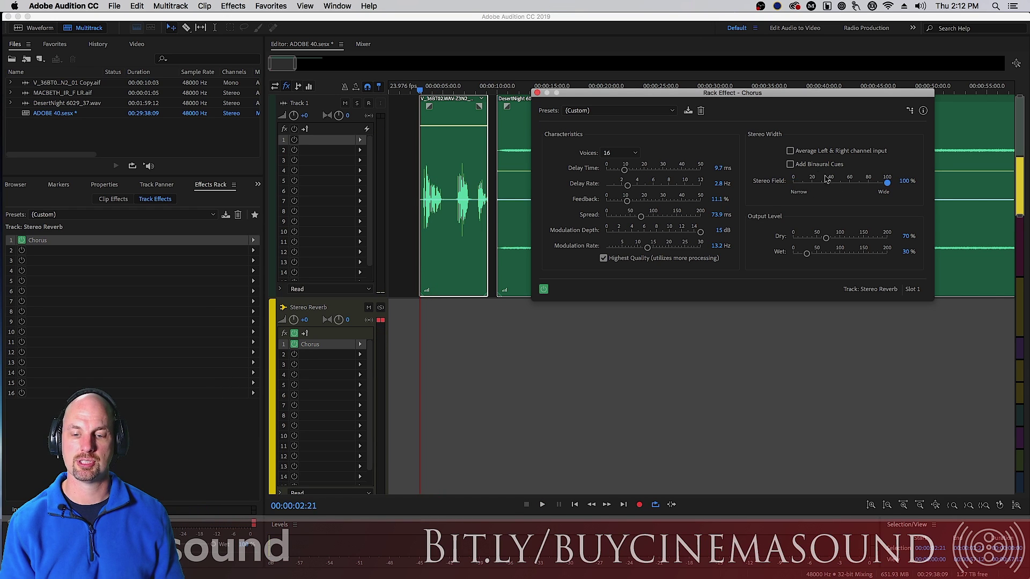
Audition the dialogue at 100 % Stereo Field with Add Binaural Cues enabled, and again with Average Left & Right channel input also enabled.
key(space)
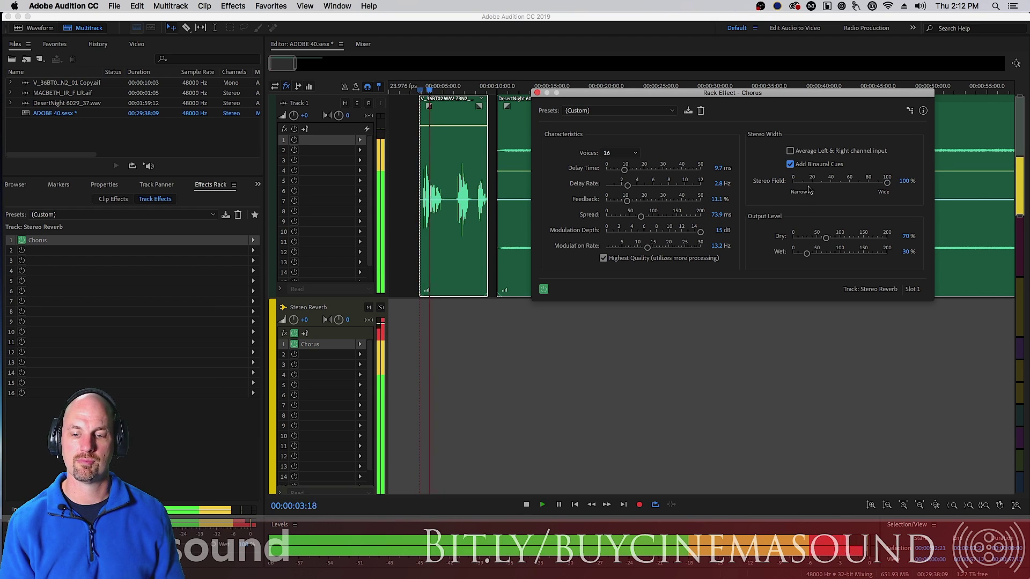
key(space)
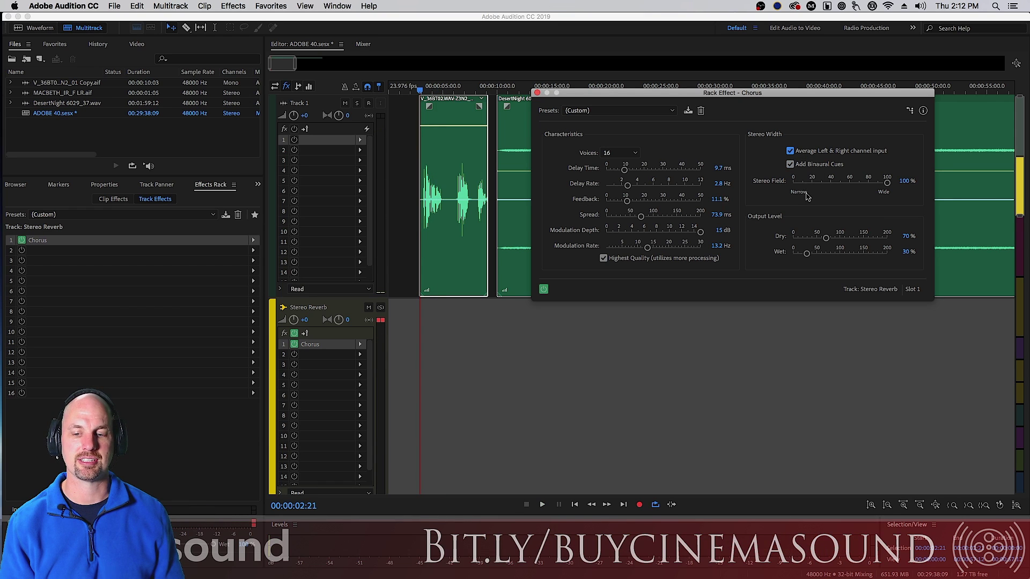
key(space)
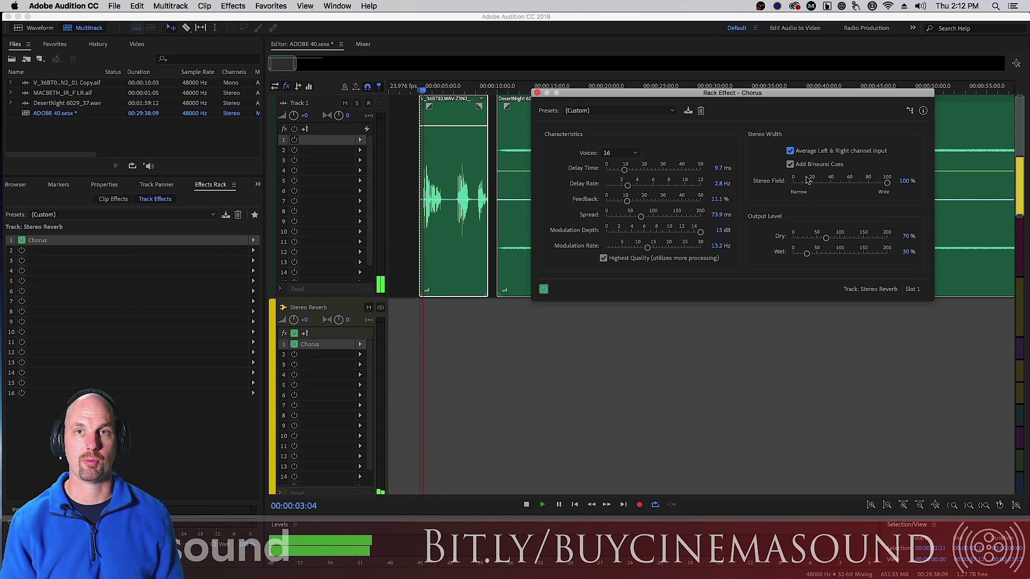
key(space)
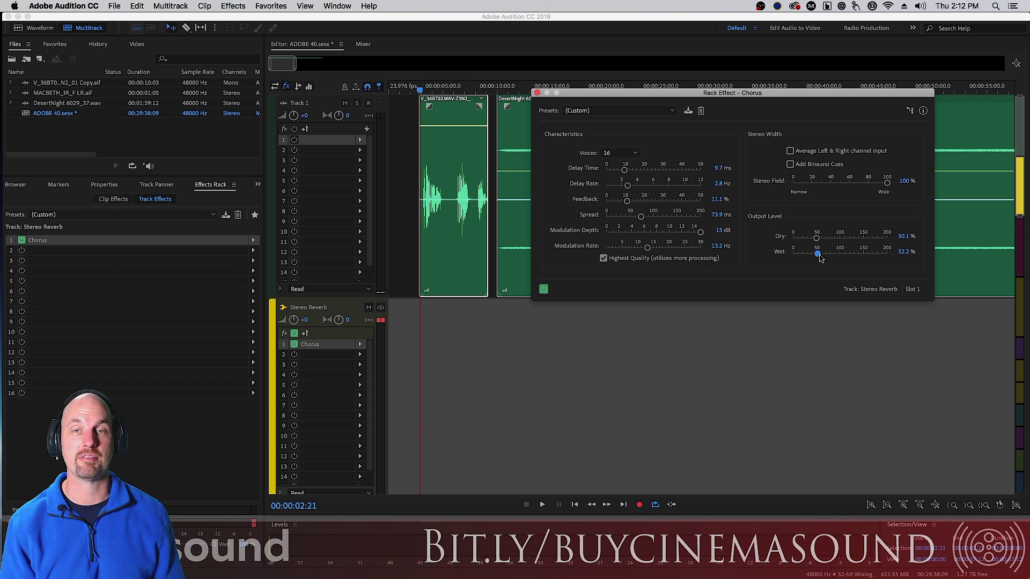
Audition 50.1 % Dry and 52.2 % Wet, and listen again with Delay Rate 1 Hz, Feedback 0 % and Modulation Rate 0.5 Hz.
key(space)
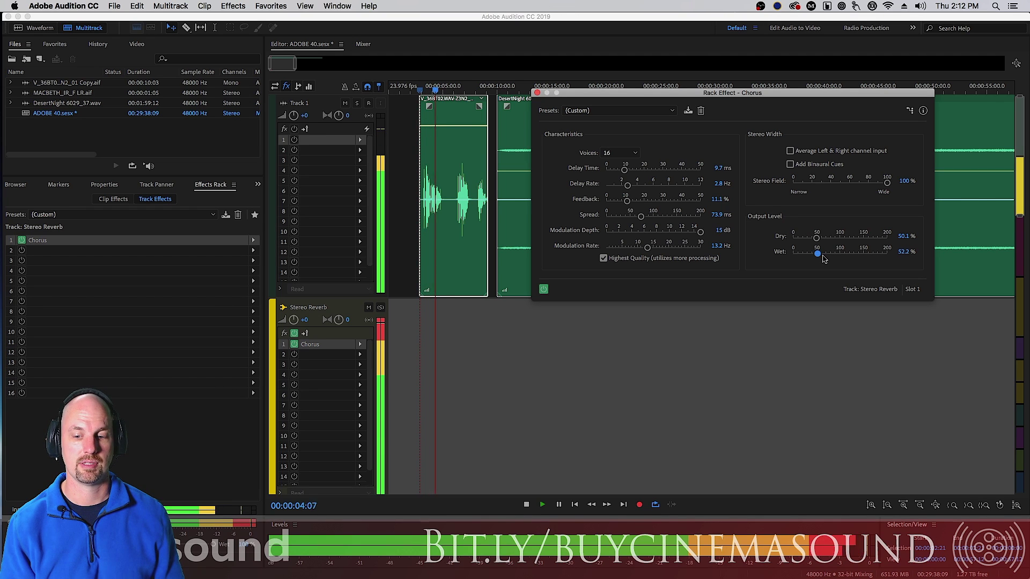
key(space)
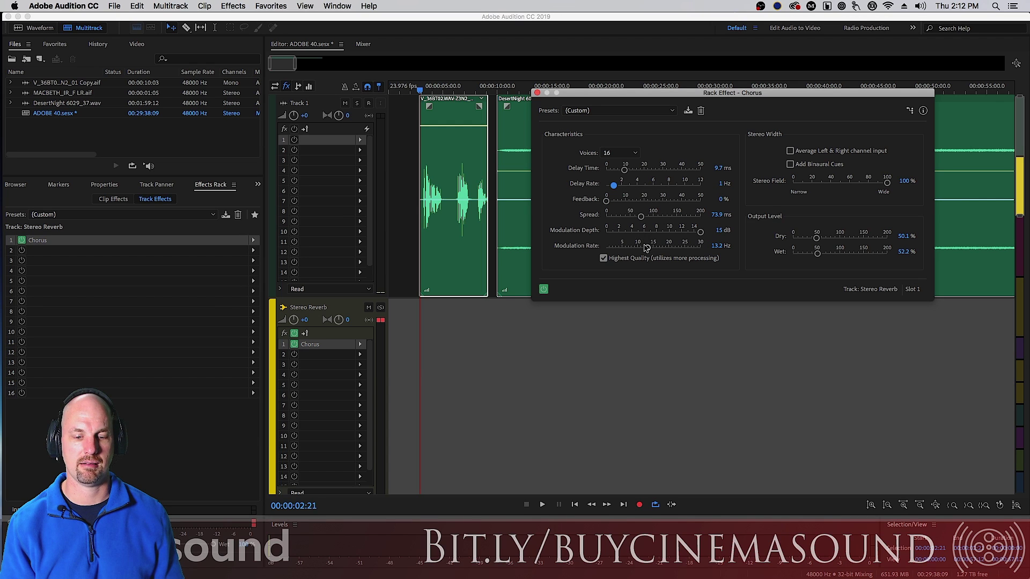
click(606, 248)
key(space)
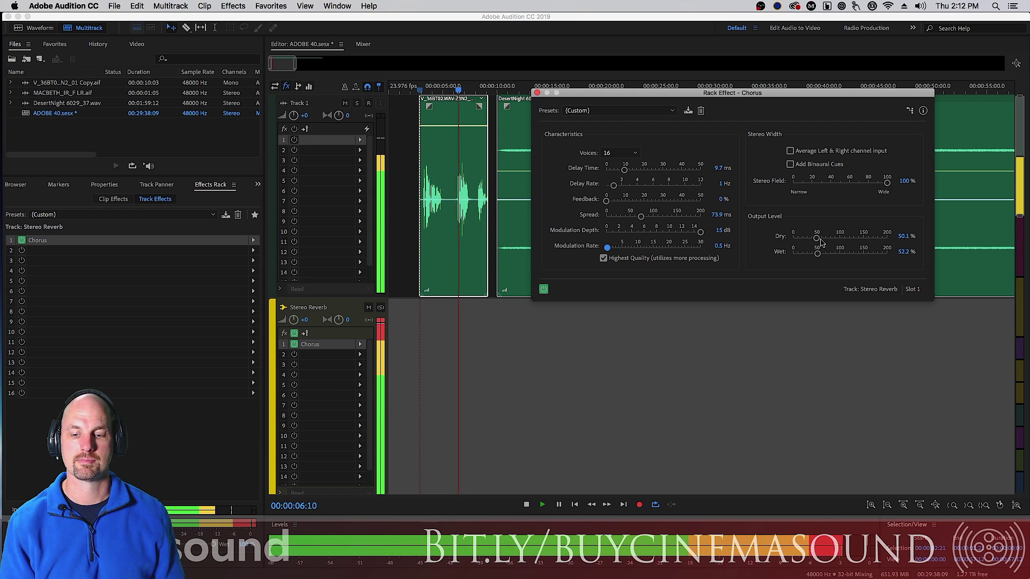
key(space)
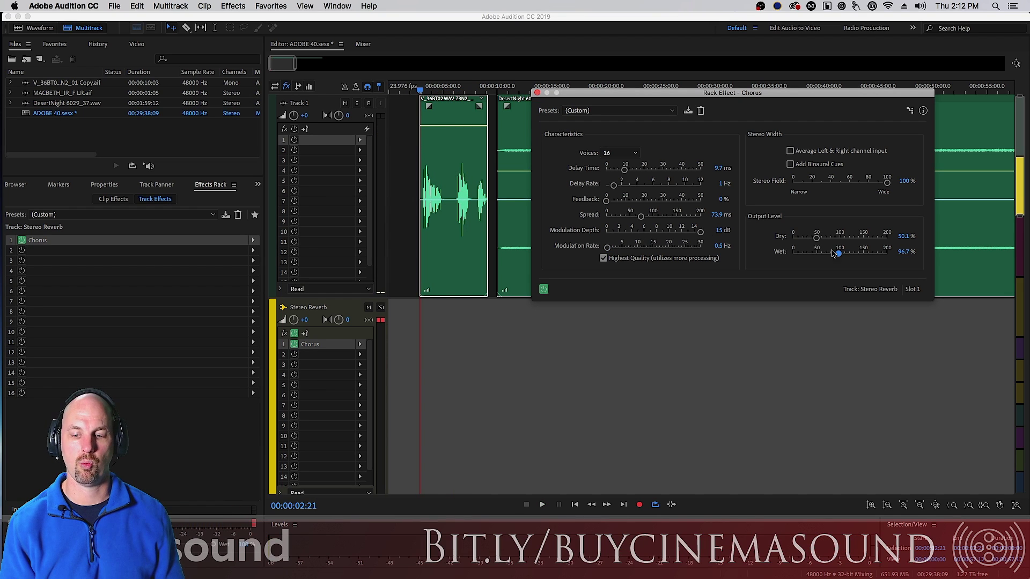
Audition the dialogue with 0 % Dry and 96.7 % Wet, and again with the Dry level raised to 54 %.
drag(784, 242, 789, 243)
key(space)
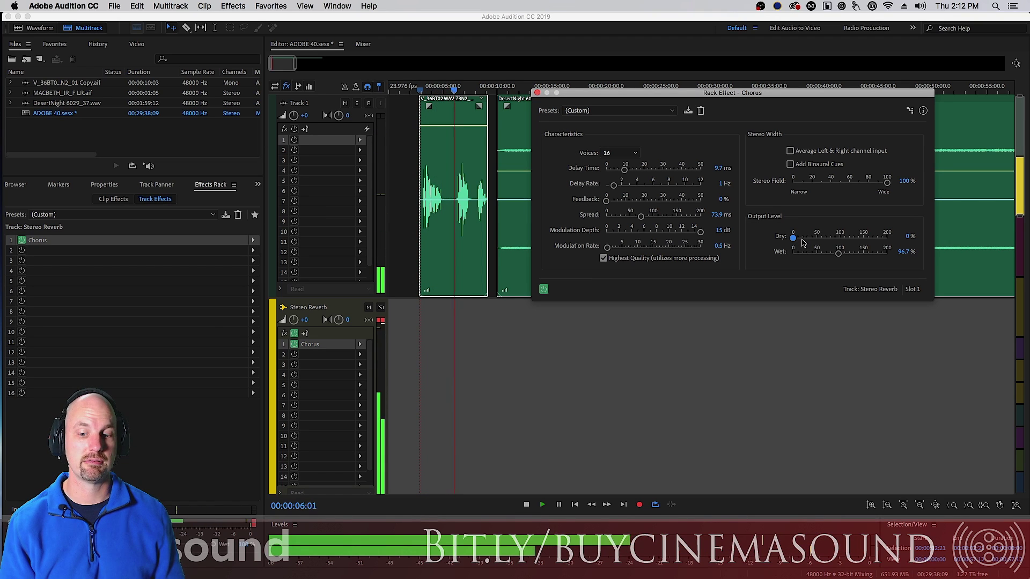
key(space)
drag(794, 238, 797, 239)
key(space)
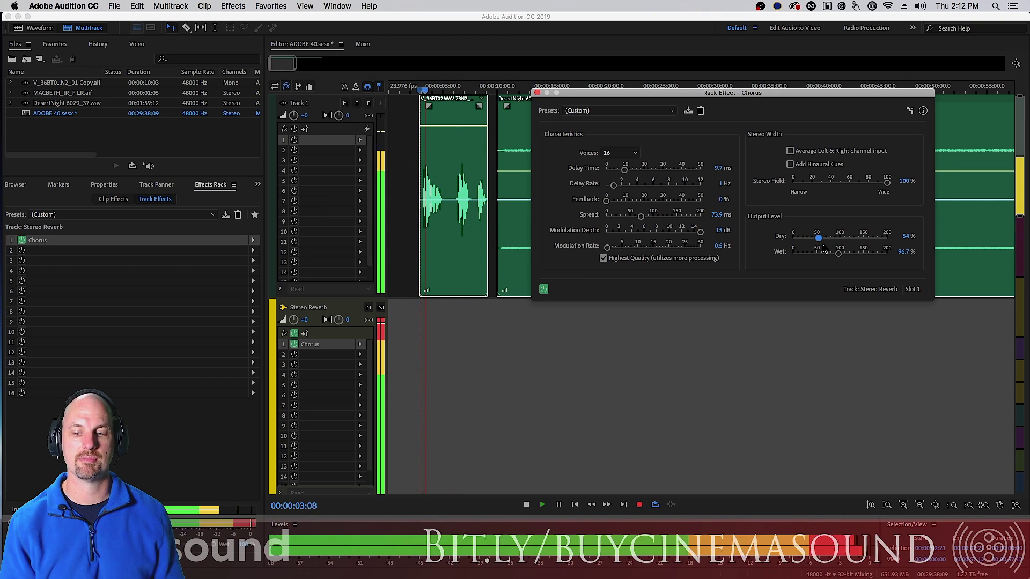
key(space)
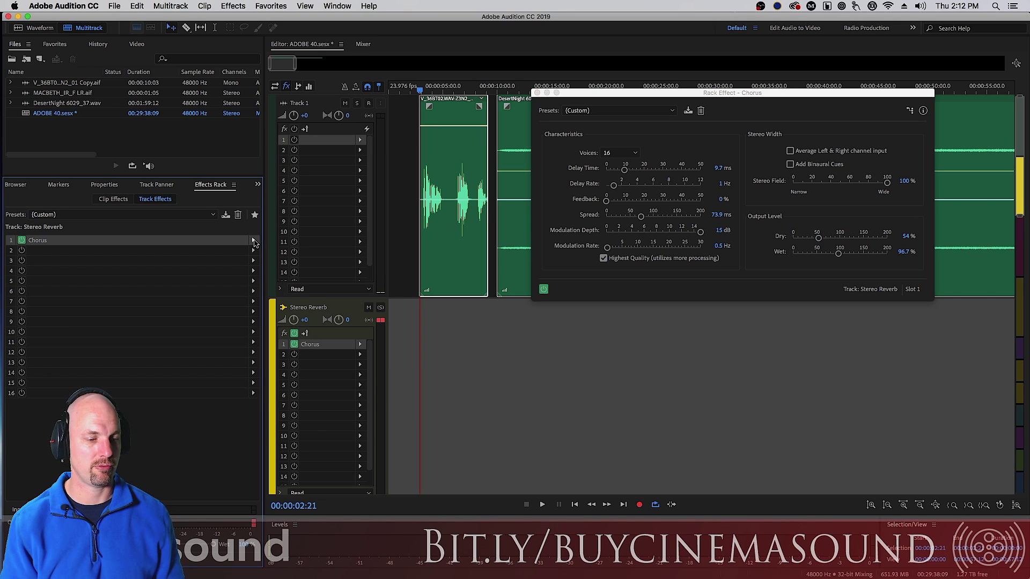
Replace the Chorus effect in slot 1 of the Stereo Reverb track with Chorus/Flanger and reposition its window.
click(253, 240)
mouse_move(353, 311)
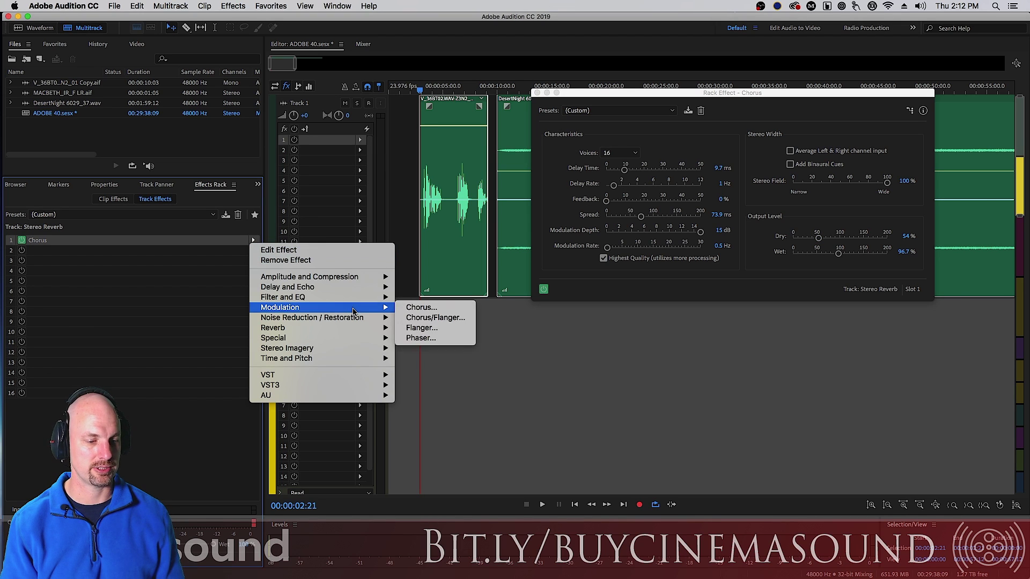
click(459, 318)
drag(558, 222, 730, 175)
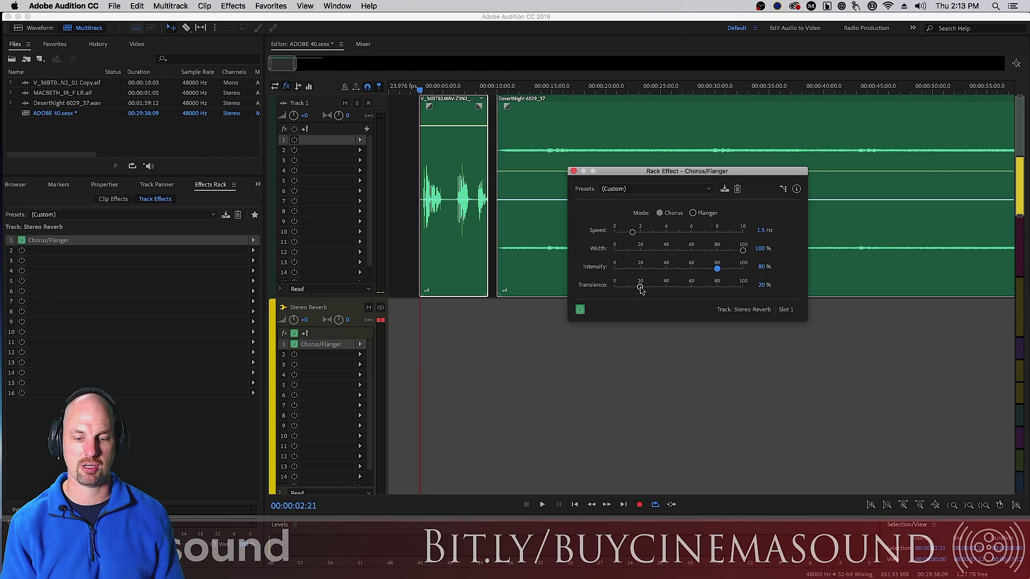
Audition the dialogue in Chorus mode with Transience at 53 %, and again with Transience raised to 100 %.
drag(679, 290, 685, 288)
key(space)
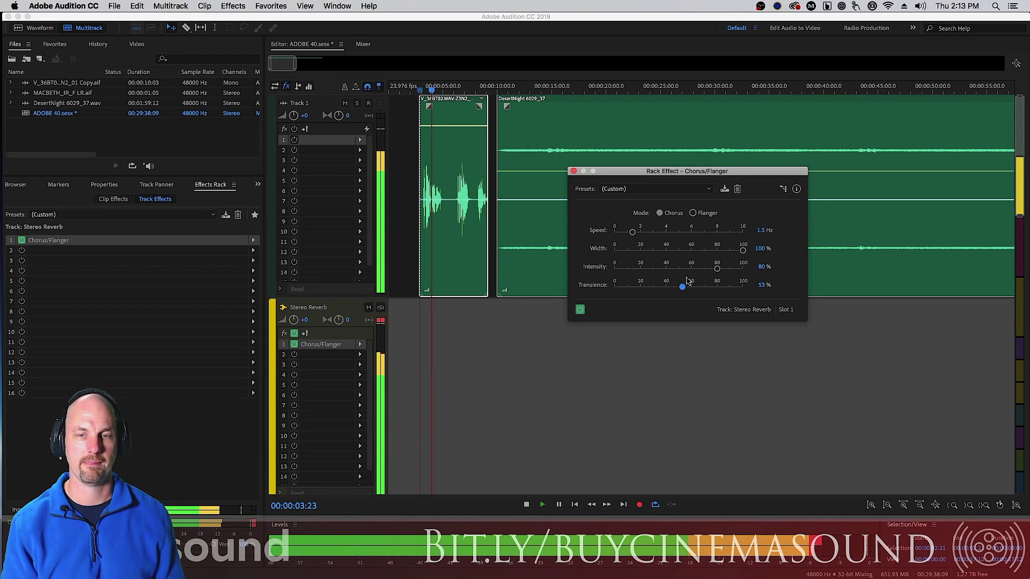
key(space)
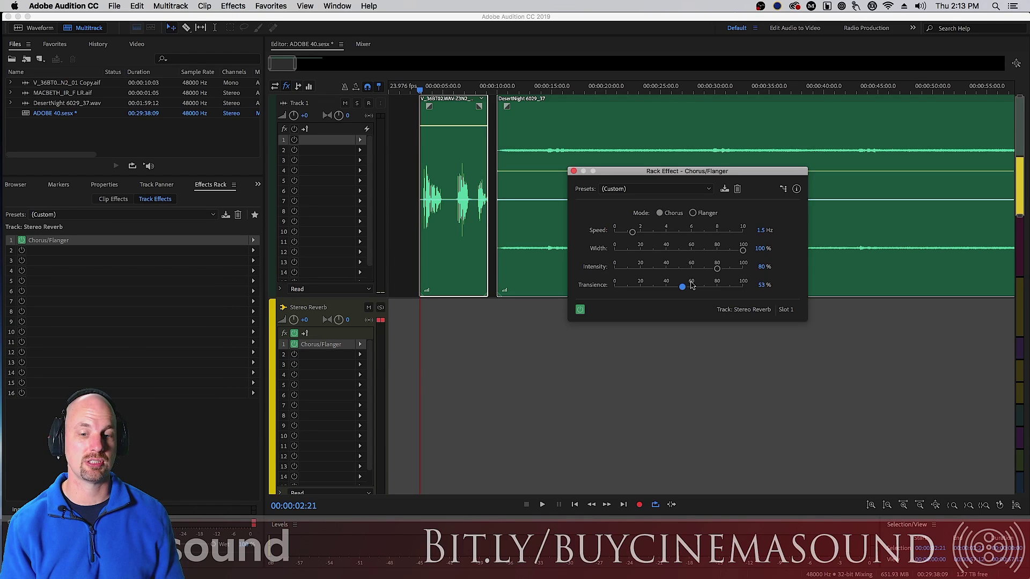
key(space)
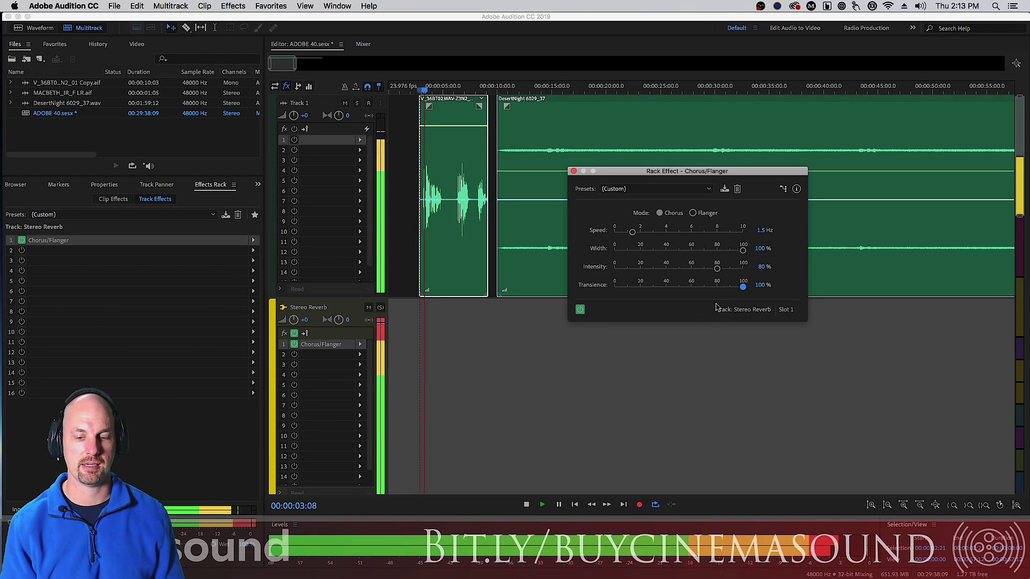
key(space)
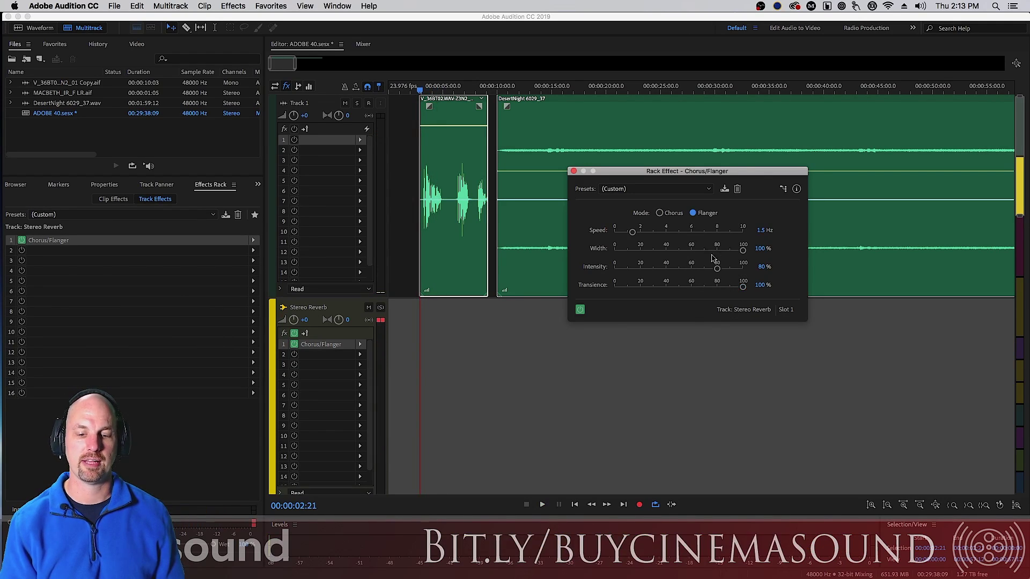
Audition the dialogue in Flanger mode, and again with Speed 0.5 Hz, Intensity 81 % and Transience 0 %.
key(space)
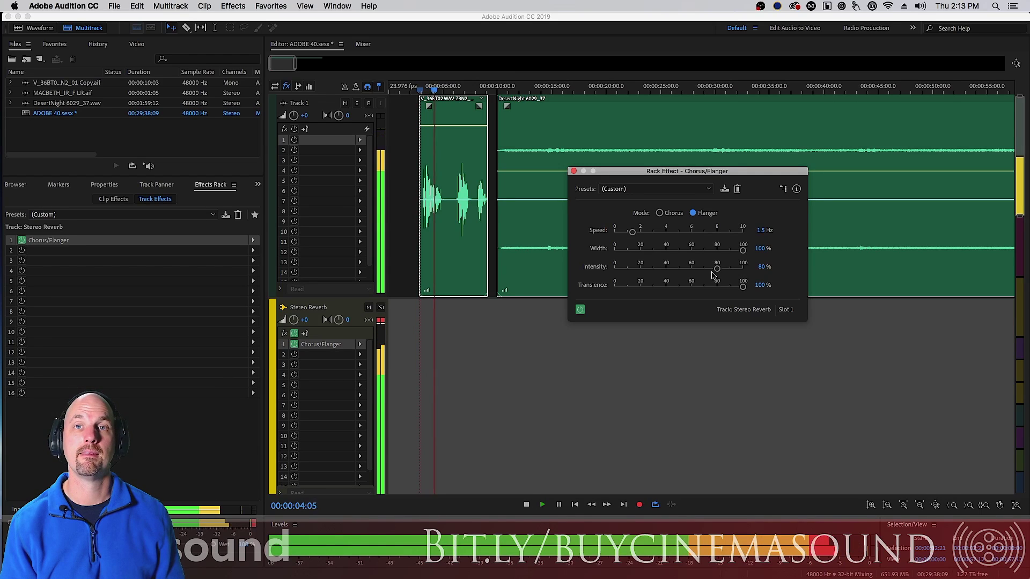
key(space)
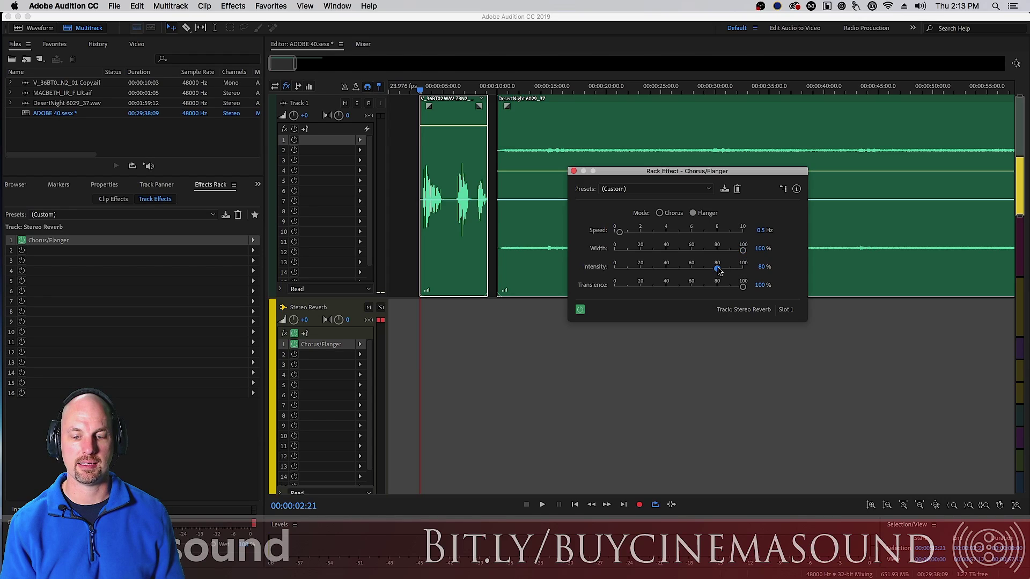
drag(628, 293, 620, 291)
key(space)
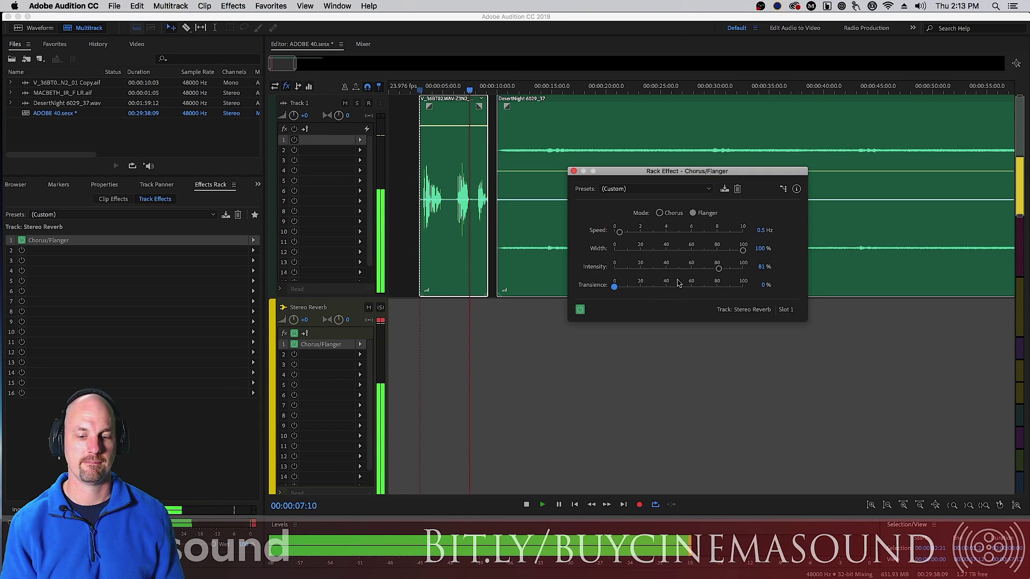
key(space)
Lower the Chorus/Flanger Intensity to 27 % and audition the dialogue.
drag(719, 270, 696, 276)
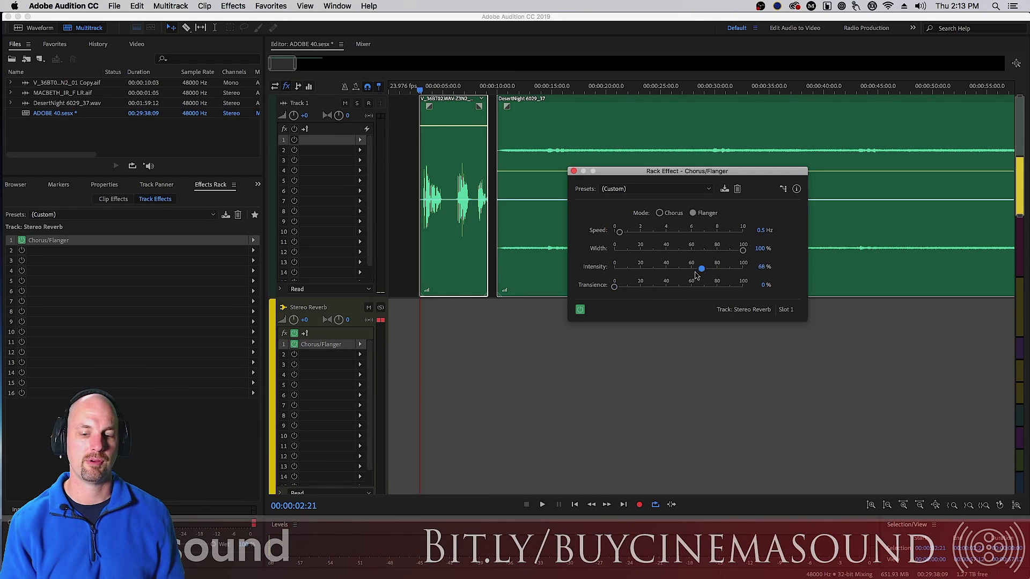
key(space)
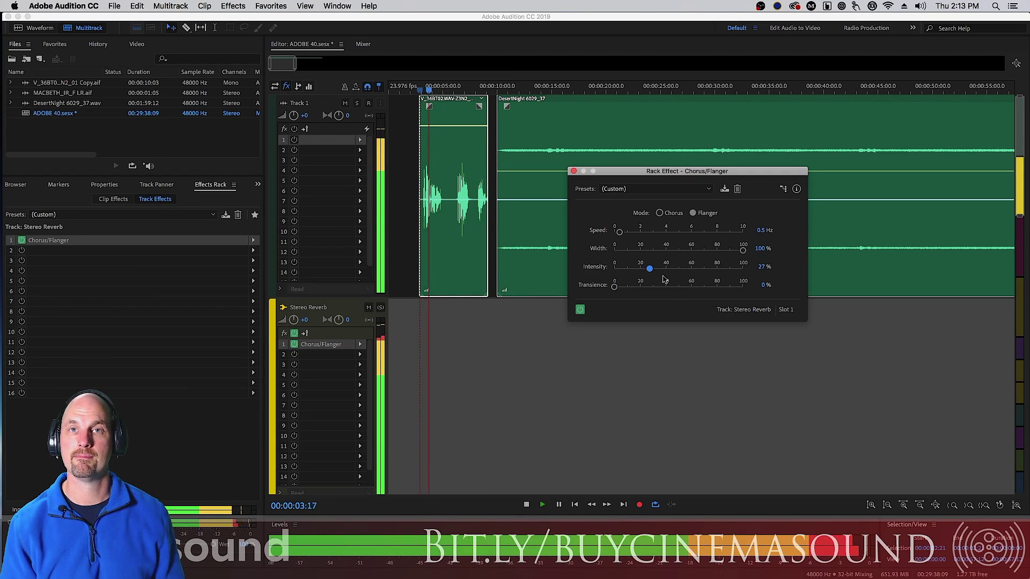
key(space)
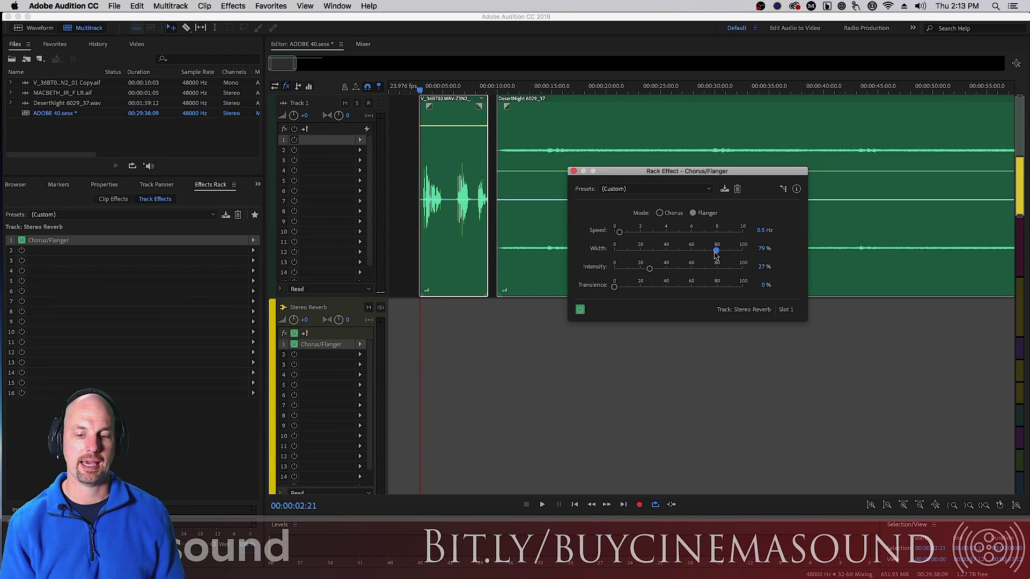
Audition the dialogue with Width at 33 % and Intensity at 79 %, and again with Speed raised to 10 Hz.
key(space)
drag(649, 268, 716, 281)
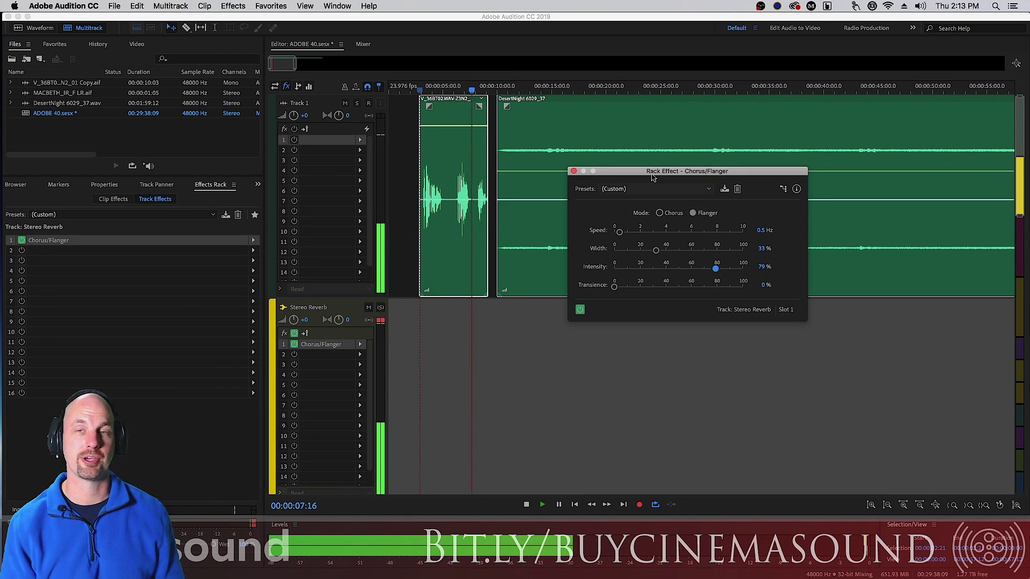
key(space)
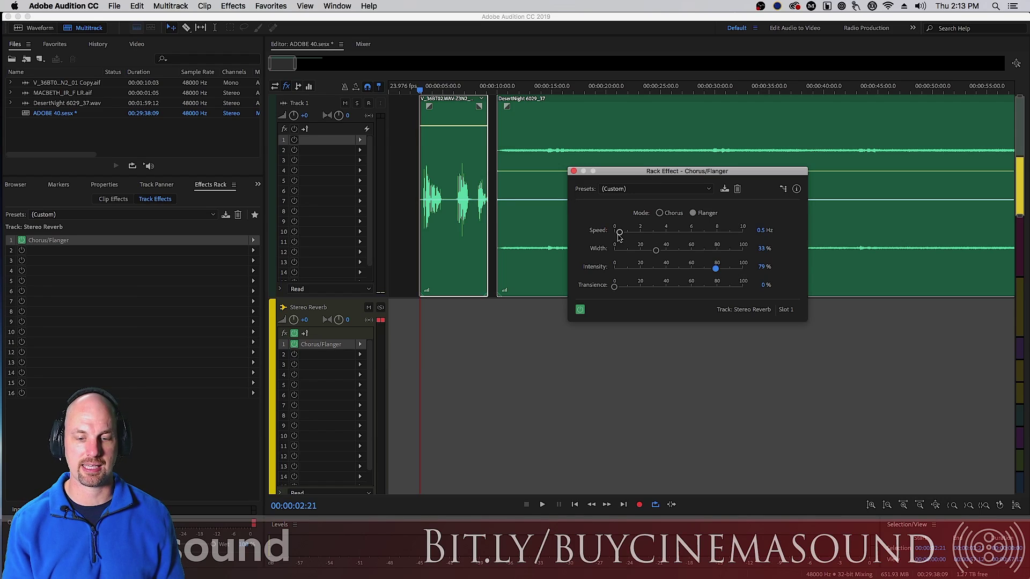
key(space)
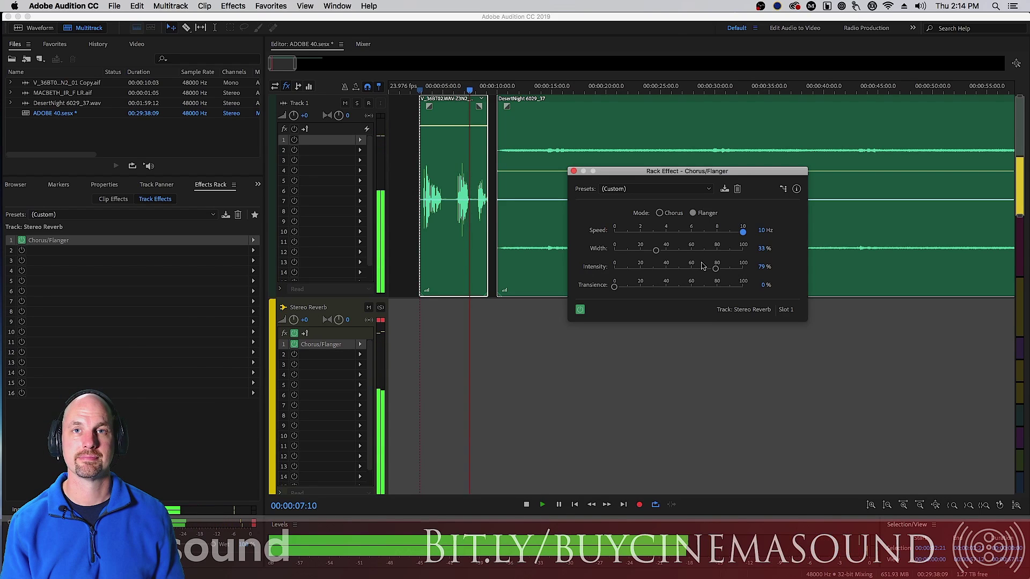
key(space)
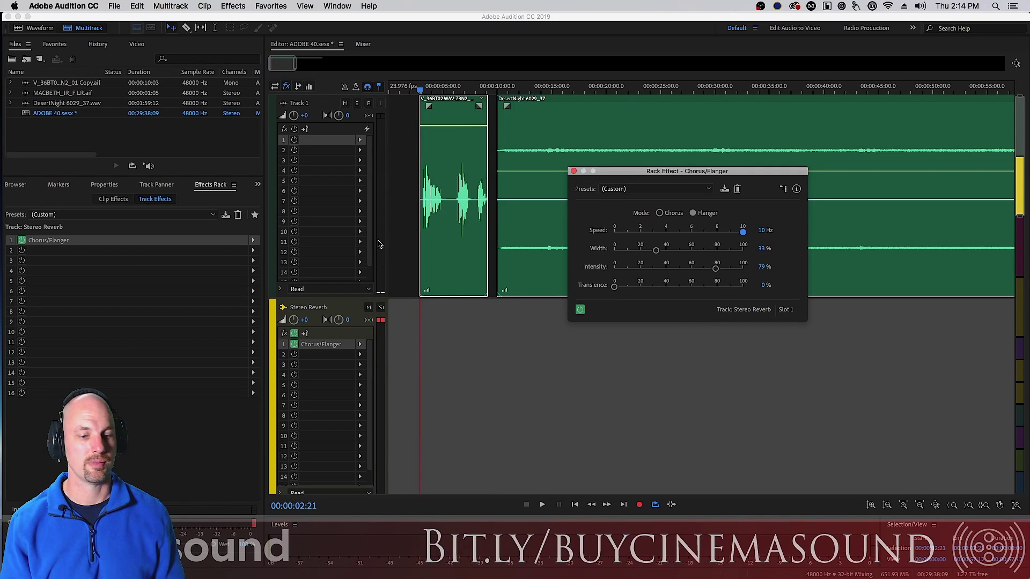
Replace the Chorus/Flanger in slot 1 of the Stereo Reverb track with the Flanger effect and reposition its window.
click(252, 242)
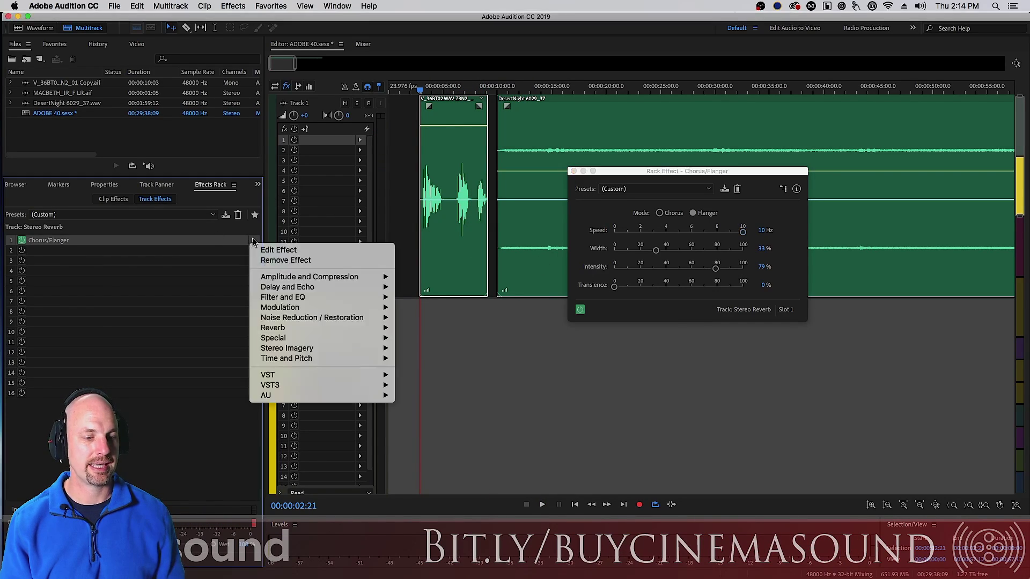
mouse_move(333, 307)
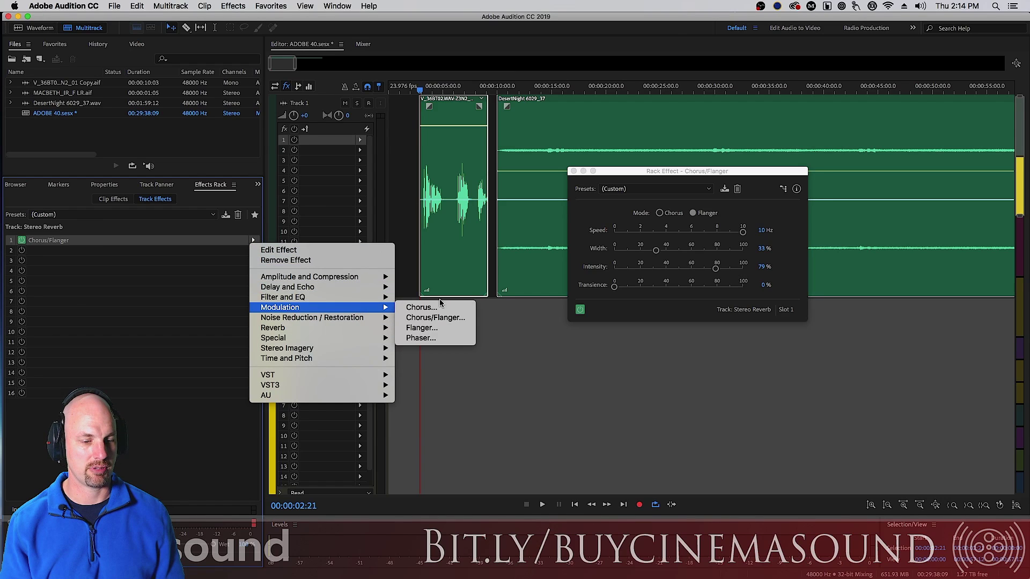
click(456, 328)
drag(526, 166, 733, 145)
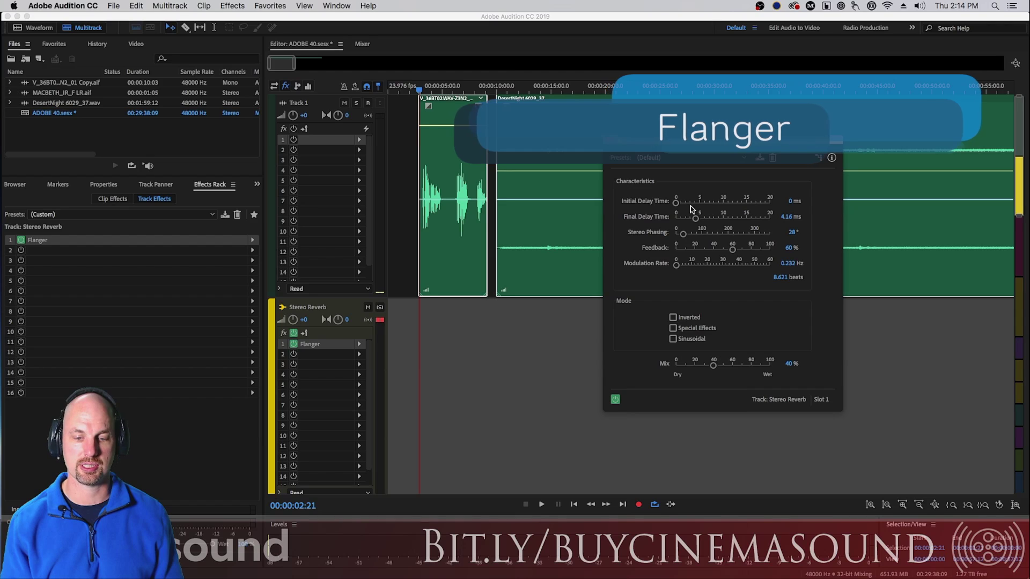
Audition the Flanger with Initial Delay Time 3.29 ms, Final Delay Time 2.94 ms, Stereo Phasing 102.22° and Feedback 52.4 %.
drag(675, 202, 694, 203)
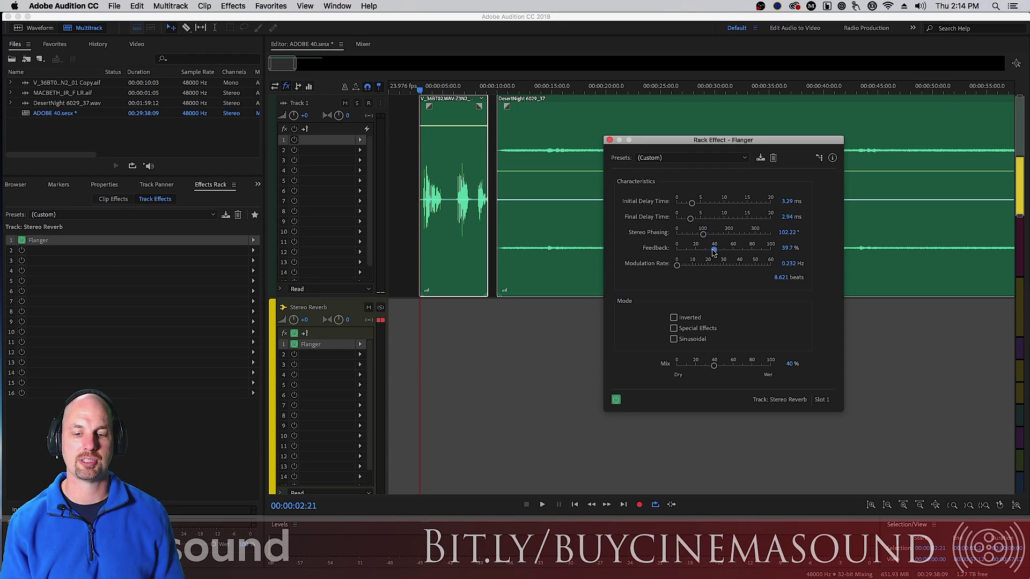
key(space)
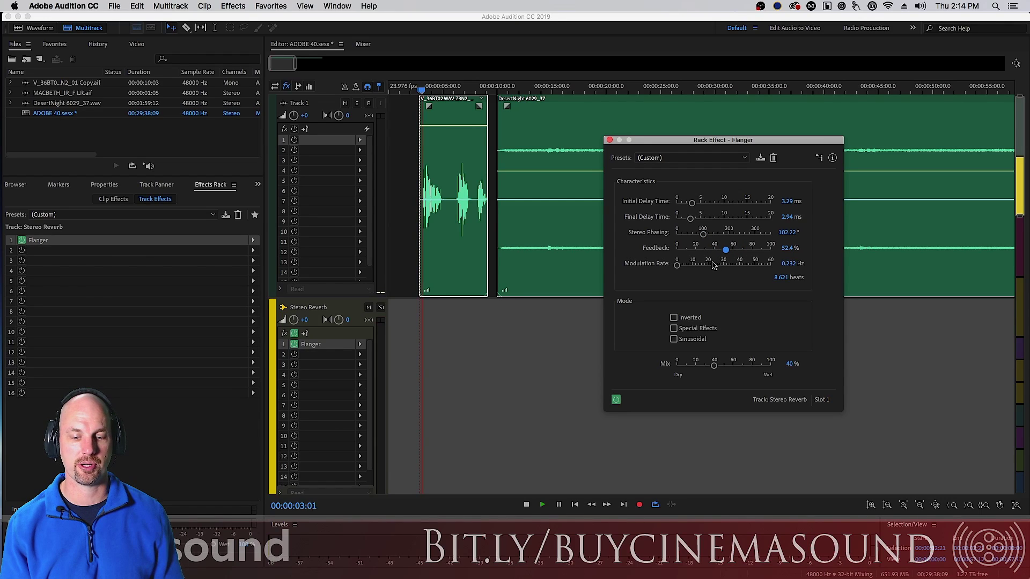
key(space)
Set the Flanger's Modulation Rate to 6.372 Hz and raise the Mix to 100 % wet while the dialogue plays.
click(677, 265)
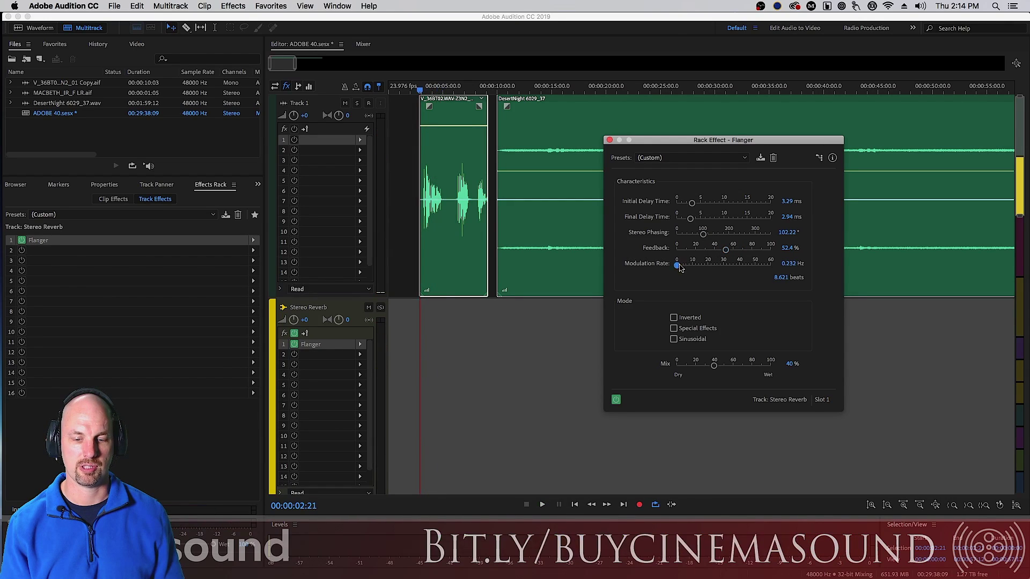
key(space)
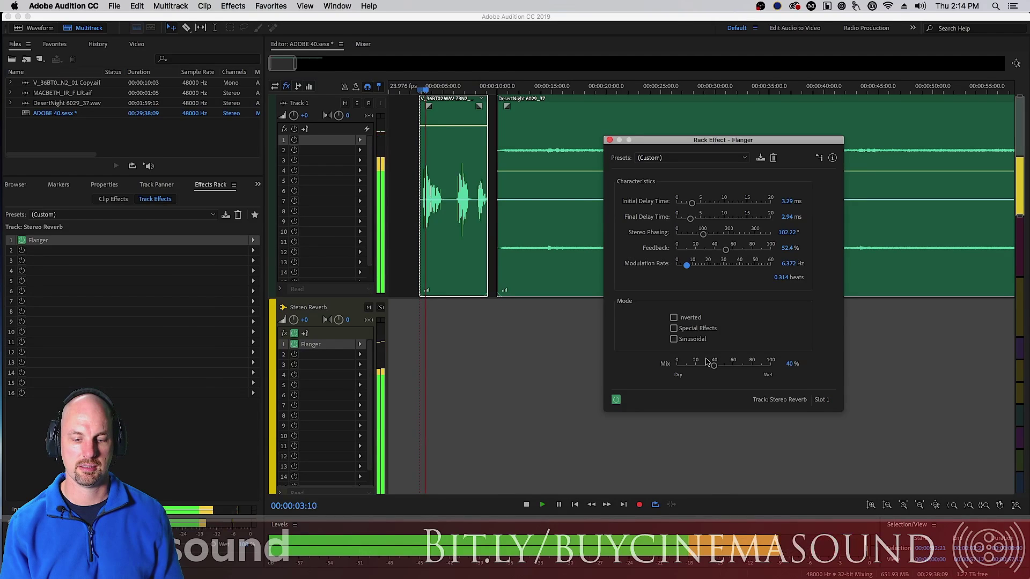
drag(714, 365, 771, 366)
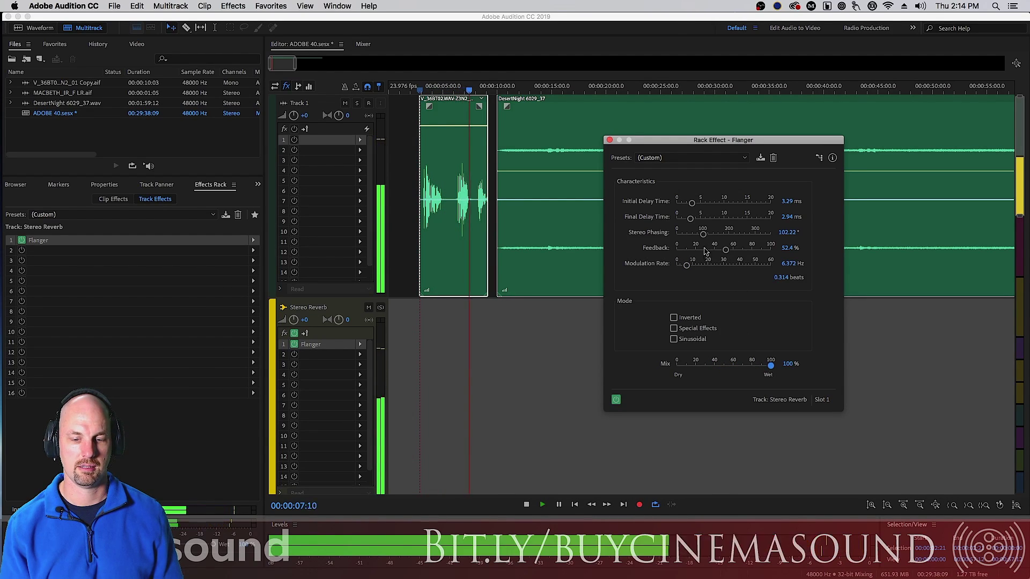
During playback, set Modulation Rate to 0.321 Hz, Initial Delay Time to 10.12 ms, Final Delay Time to 12.7 ms and Feedback to 47.1 %.
drag(686, 264, 684, 267)
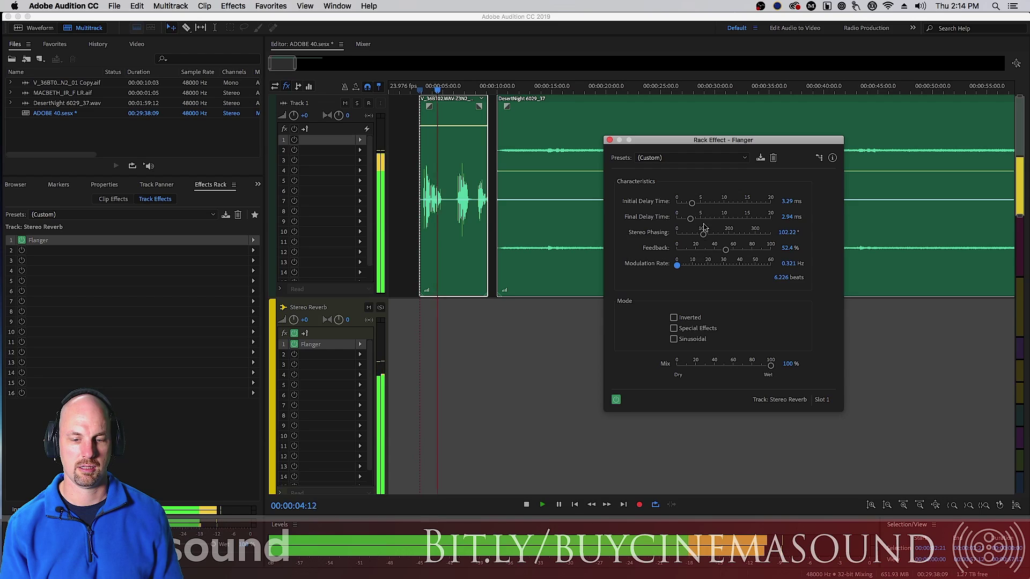
drag(692, 202, 736, 219)
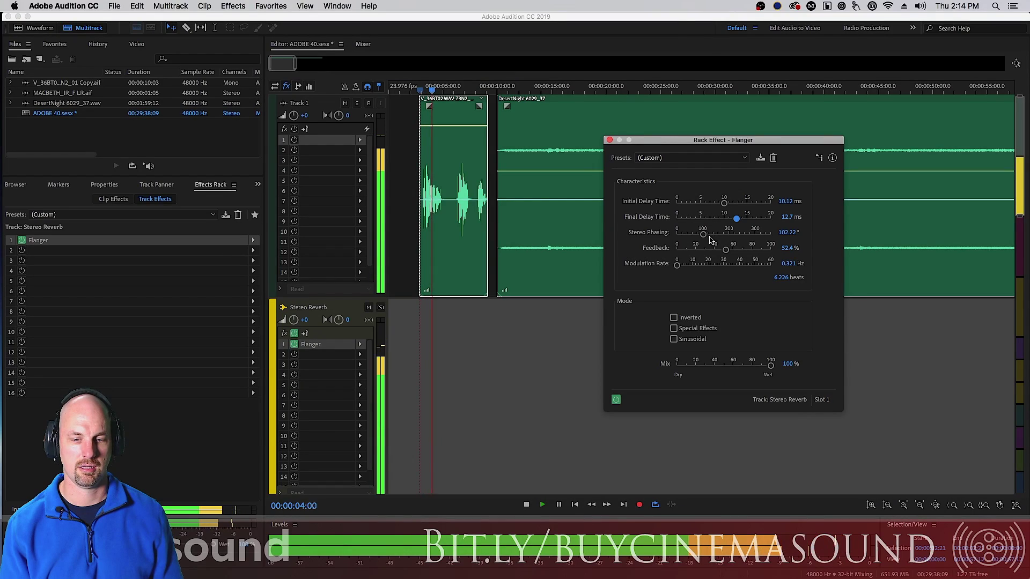
drag(726, 250, 753, 252)
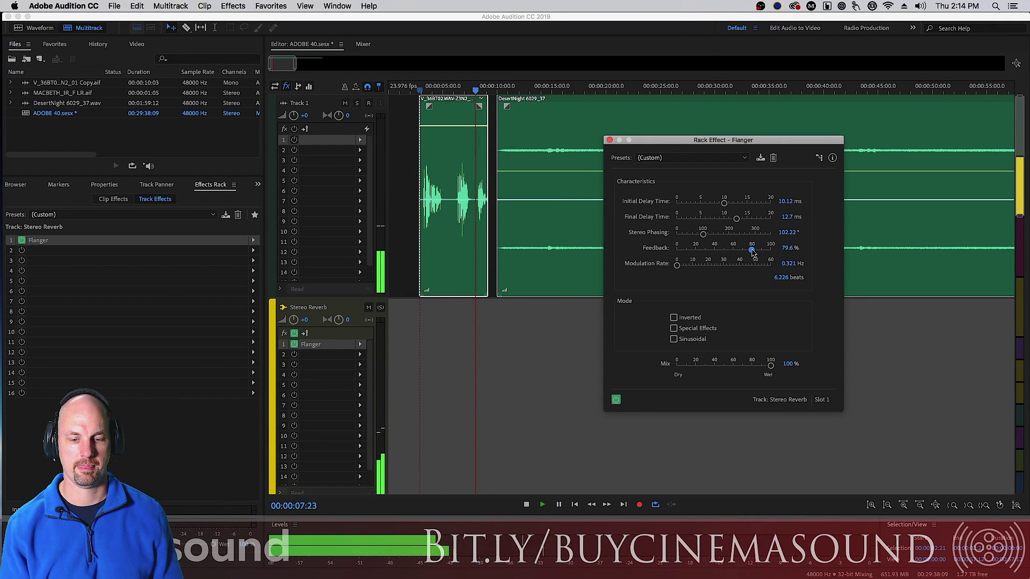
key(space)
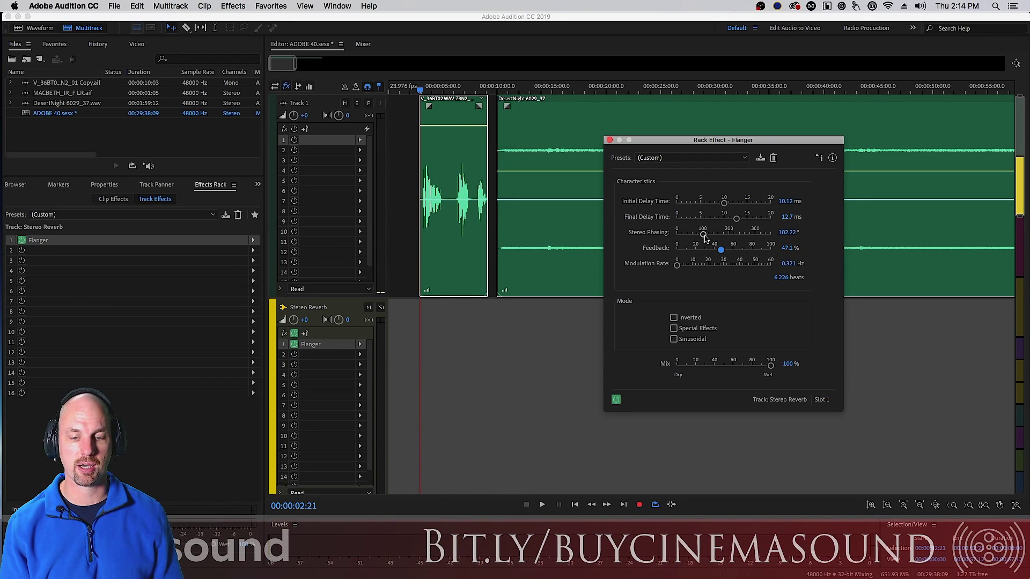
Audition the dialogue with Stereo Phasing at 293.98°, and again with the Special Effects mode enabled.
key(space)
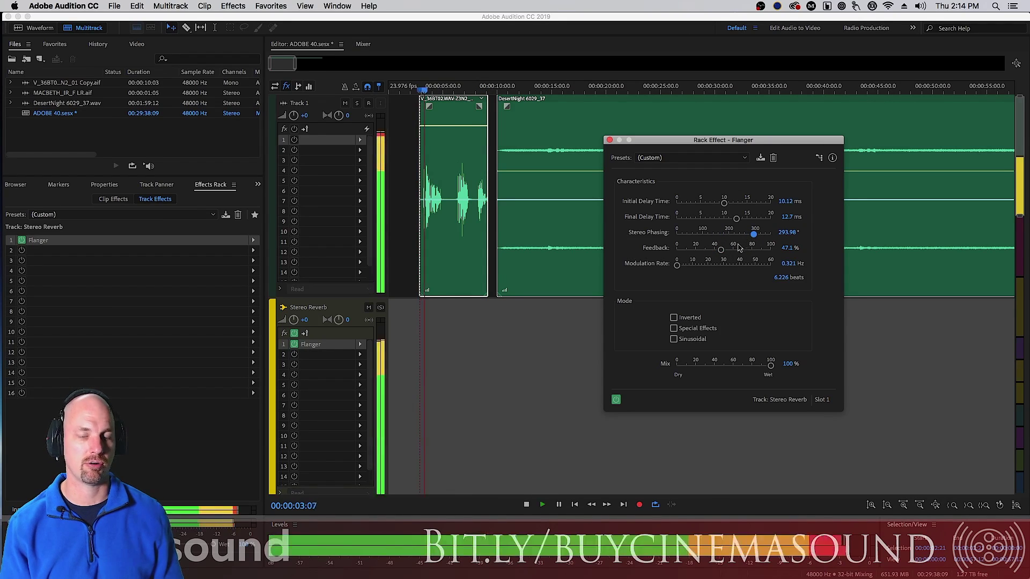
key(space)
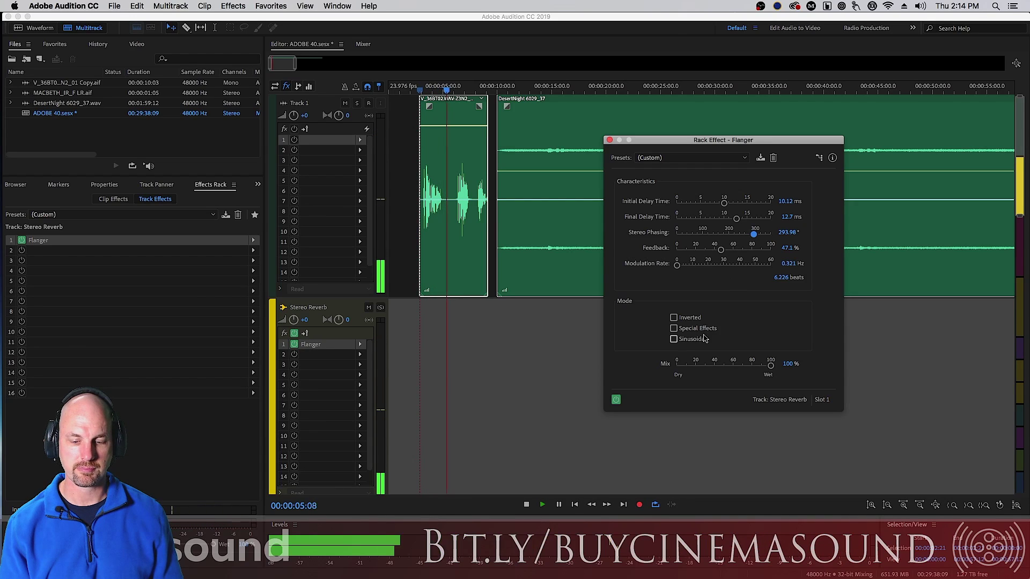
click(705, 331)
key(space)
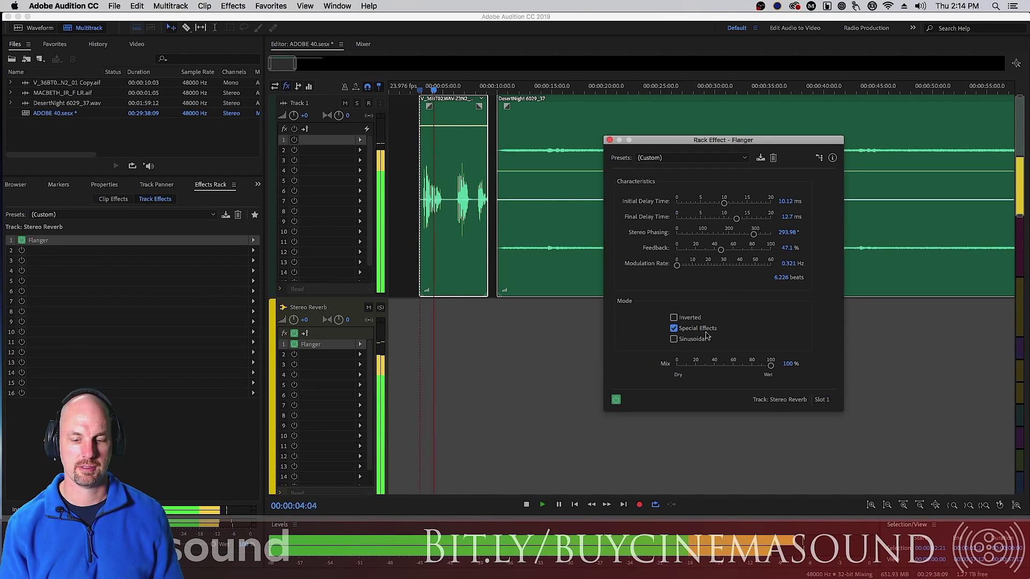
key(space)
Audition the dialogue with the Sinusoidal mode also enabled, and again with Modulation Rate lowered to 0.001 Hz.
click(700, 340)
key(space)
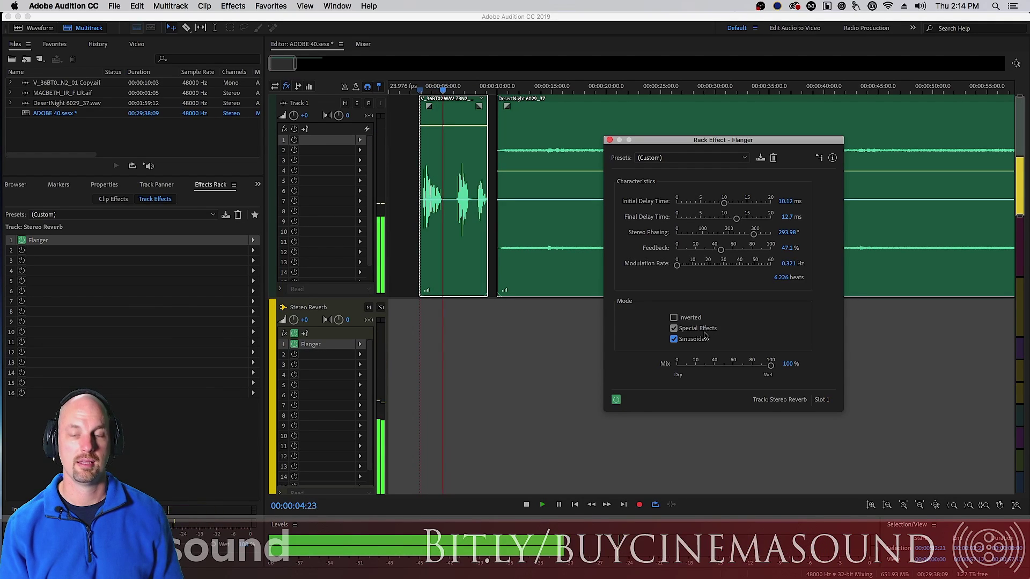
key(space)
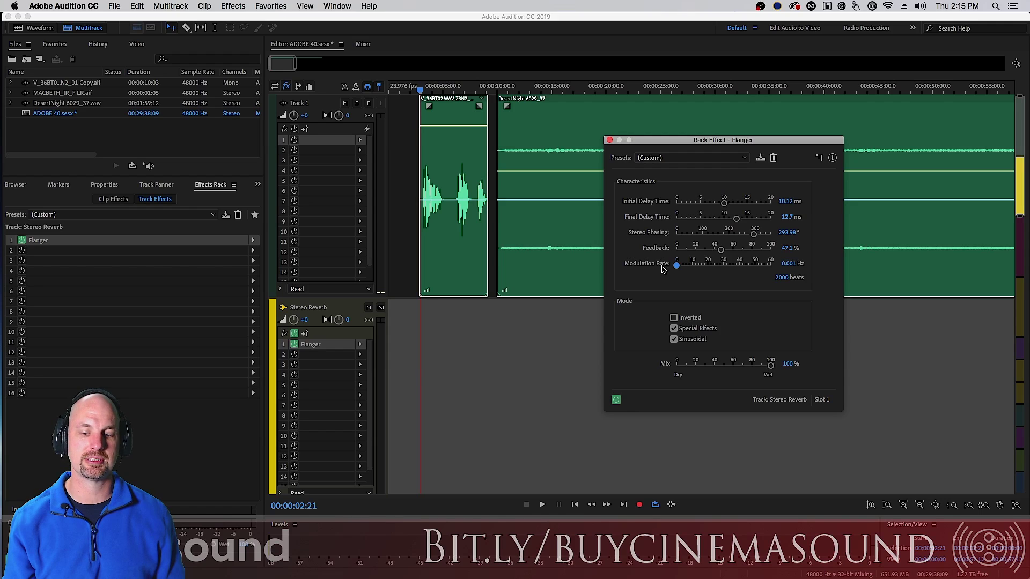
key(space)
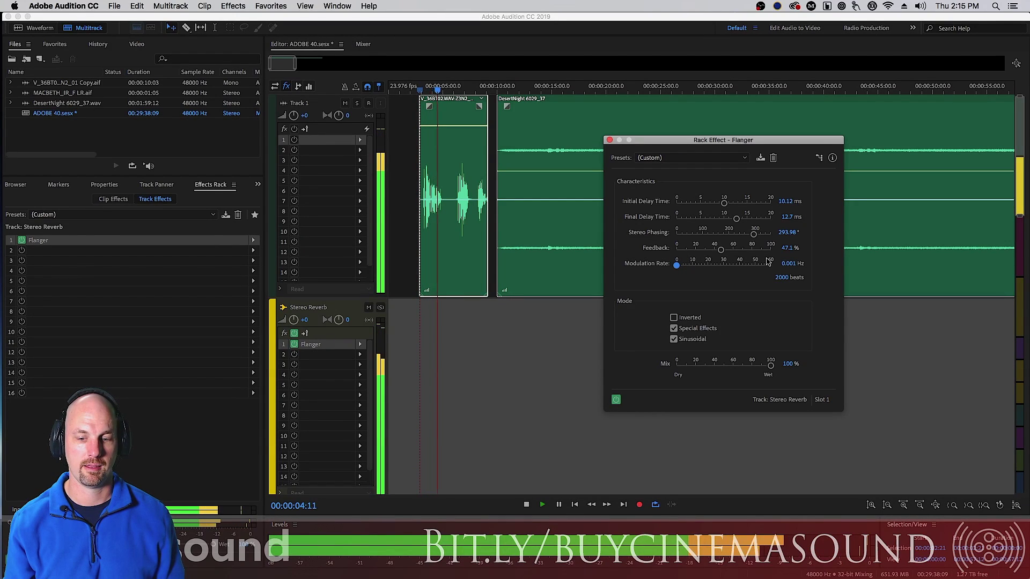
key(space)
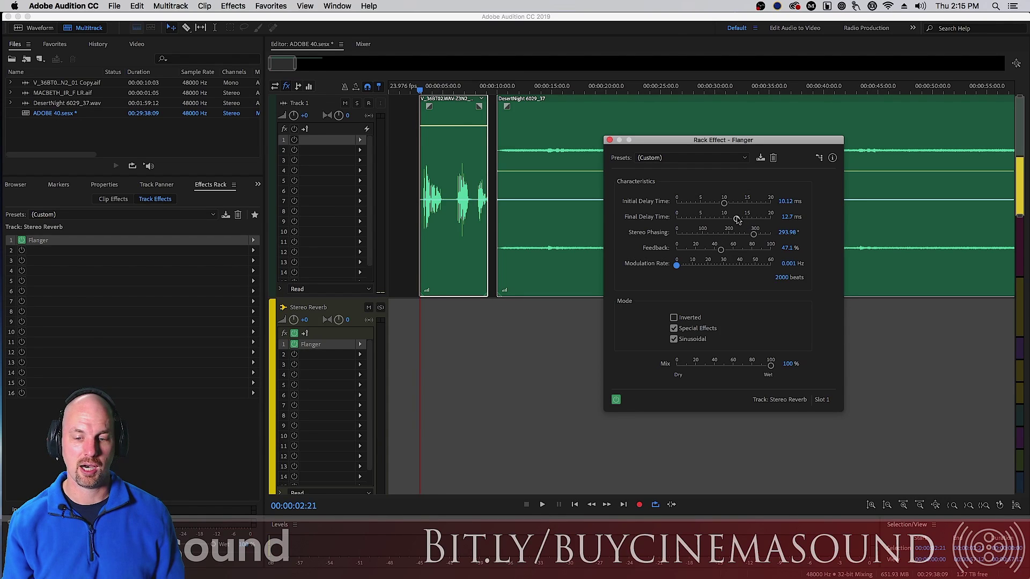
Set Final Delay Time to 0 ms and Initial Delay Time to 1.01 ms, and audition the dialogue through the Flanger.
drag(739, 220, 676, 211)
key(space)
key(space)
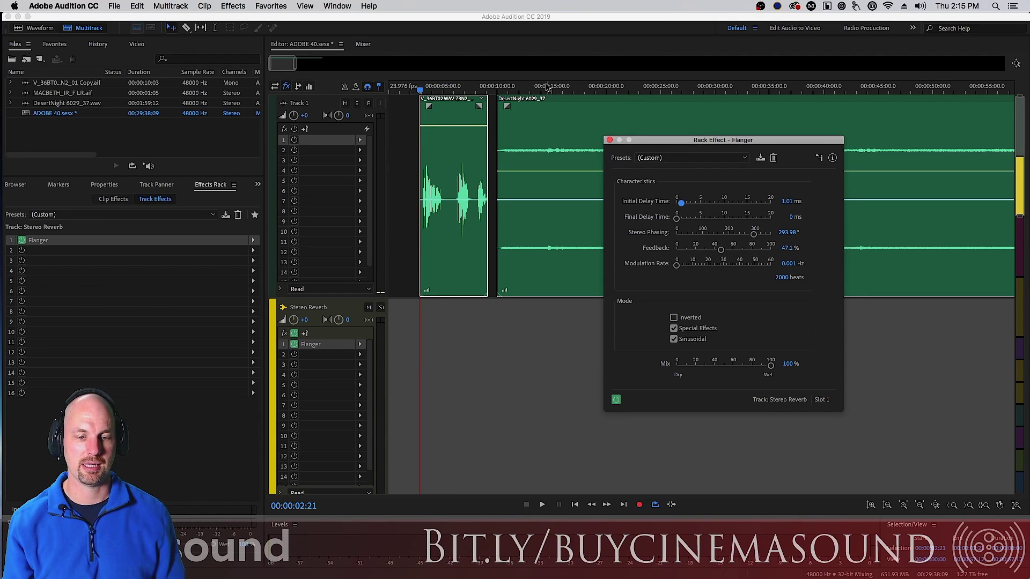
Audition the DesertNight ambience clip from 00:00:13:05 through the Flanger, raising Initial Delay Time to 4.86 ms.
click(531, 91)
key(space)
mouse_move(682, 204)
mouse_down()
mouse_move(751, 205)
mouse_move(687, 214)
mouse_move(702, 207)
mouse_up()
key(space)
key(space)
key(space)
key(space)
key(space)
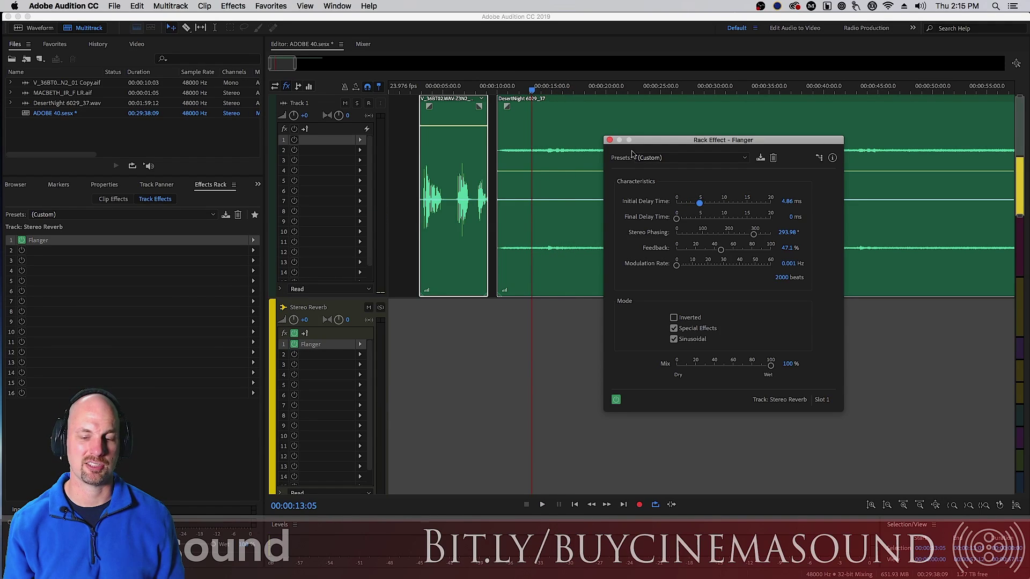
Close the Flanger settings, replace the effect with a Phaser in slot 1, and move its window clear of the dialogue clip.
click(609, 140)
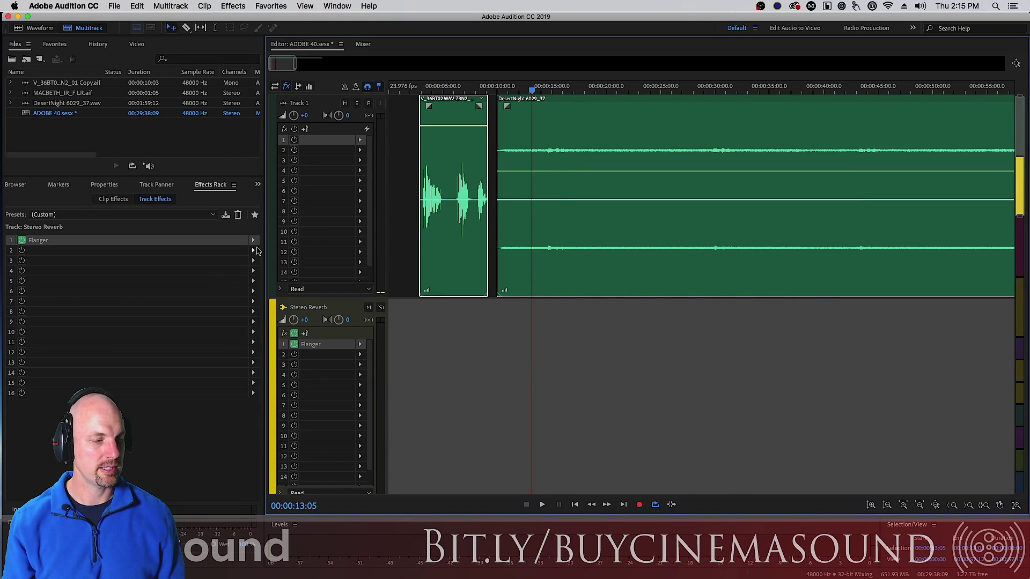
click(254, 250)
mouse_move(343, 309)
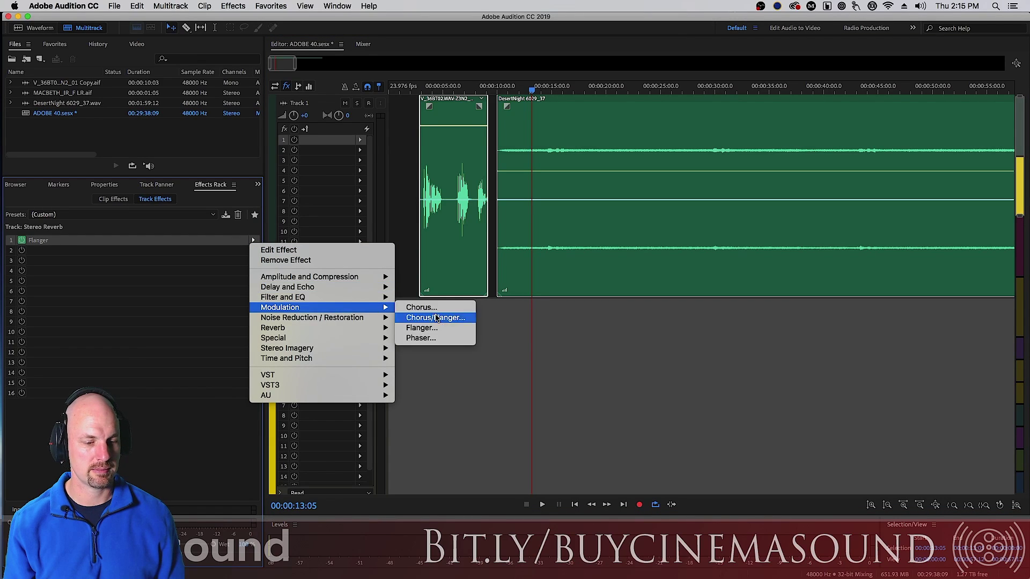
click(421, 338)
drag(572, 186, 726, 167)
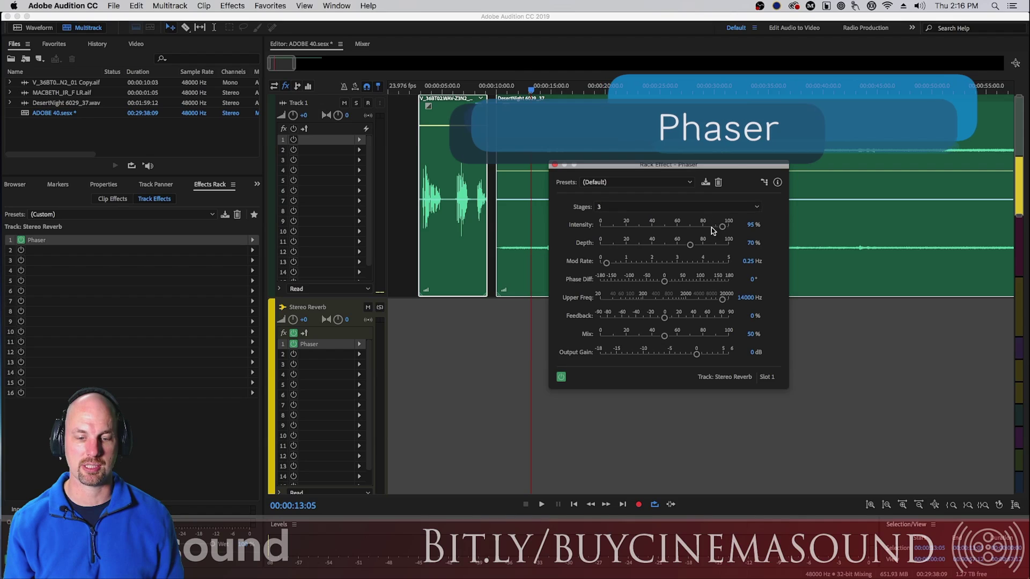
Audition the dialogue with 1 stage, 100 % Intensity, 99.5 % Depth, 0.26 Hz Mod Rate, 55.2° Phase Diff, 21 % Feedback and 100 % Mix.
drag(723, 227, 732, 226)
click(734, 207)
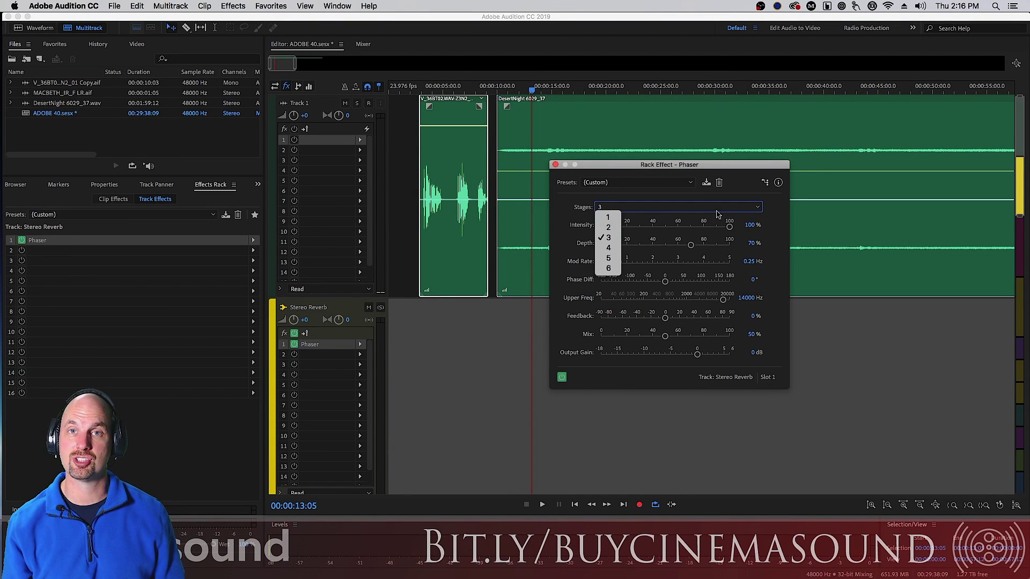
click(616, 219)
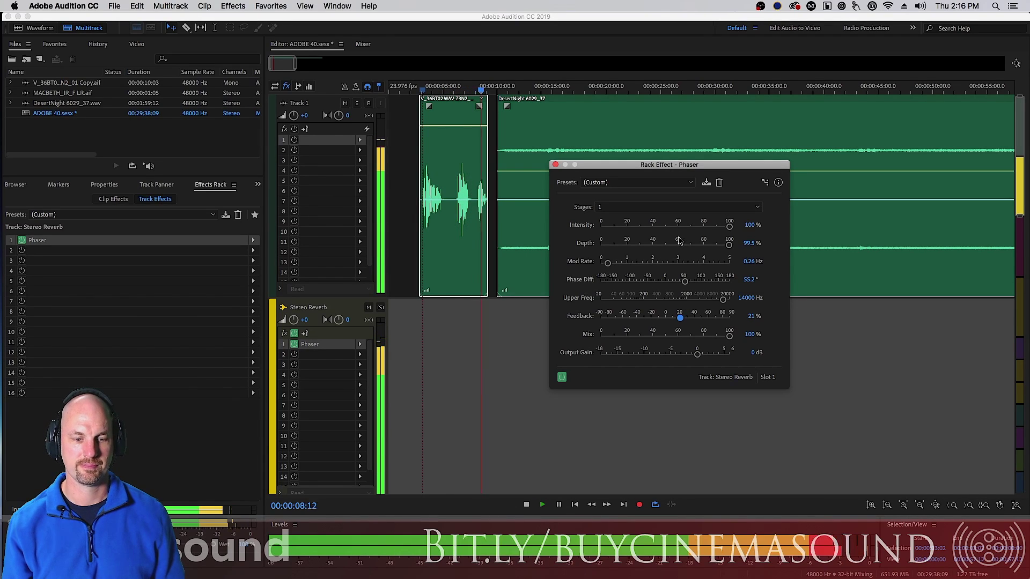
key(space)
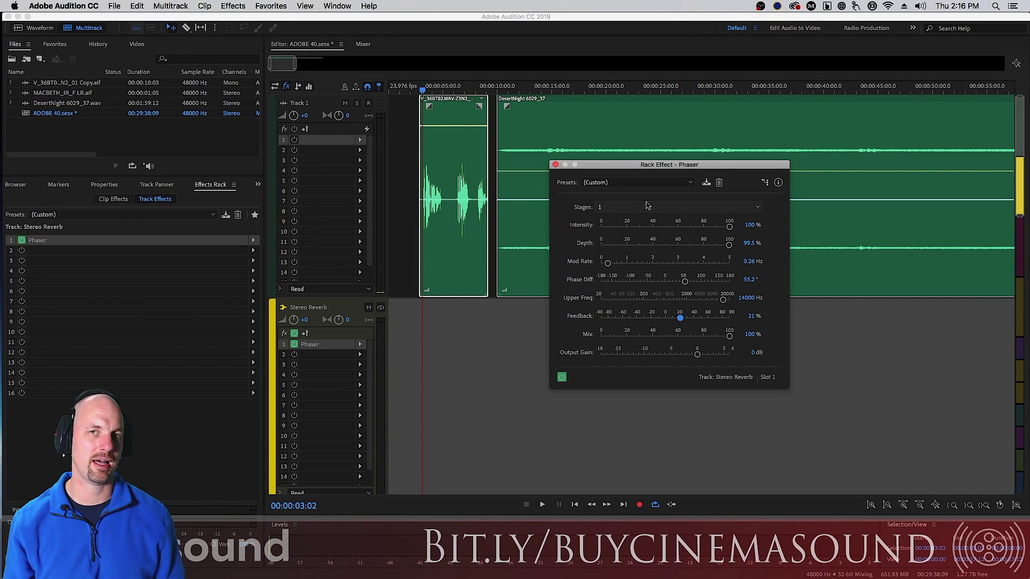
Set the Phaser to 6 stages and audition the dialogue again.
click(654, 207)
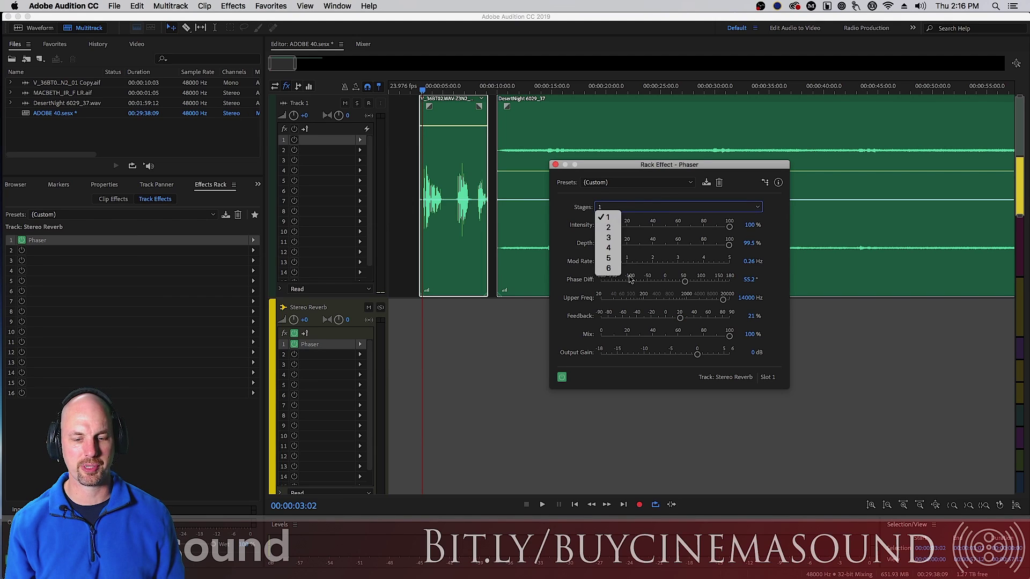
click(611, 269)
key(space)
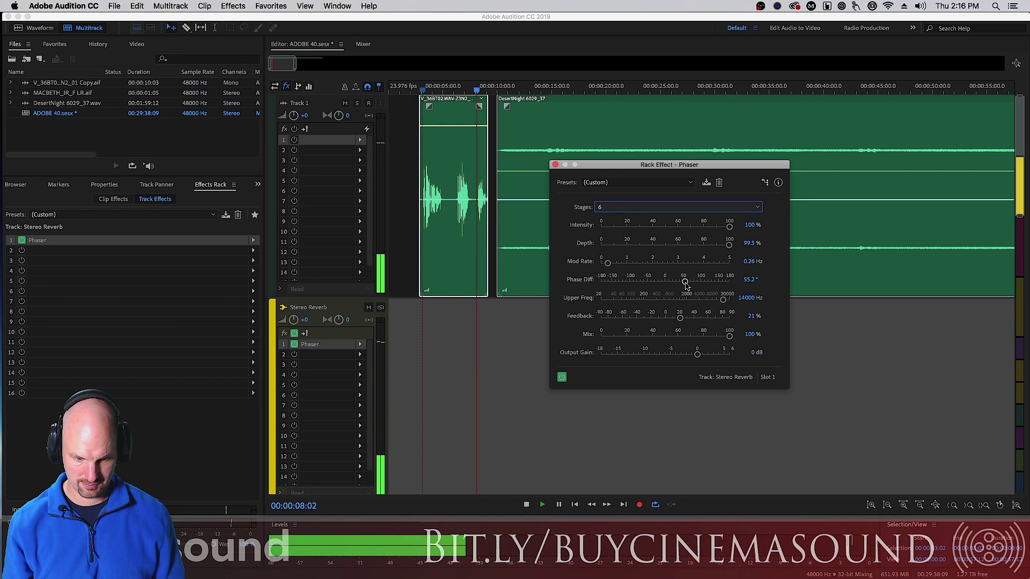
key(space)
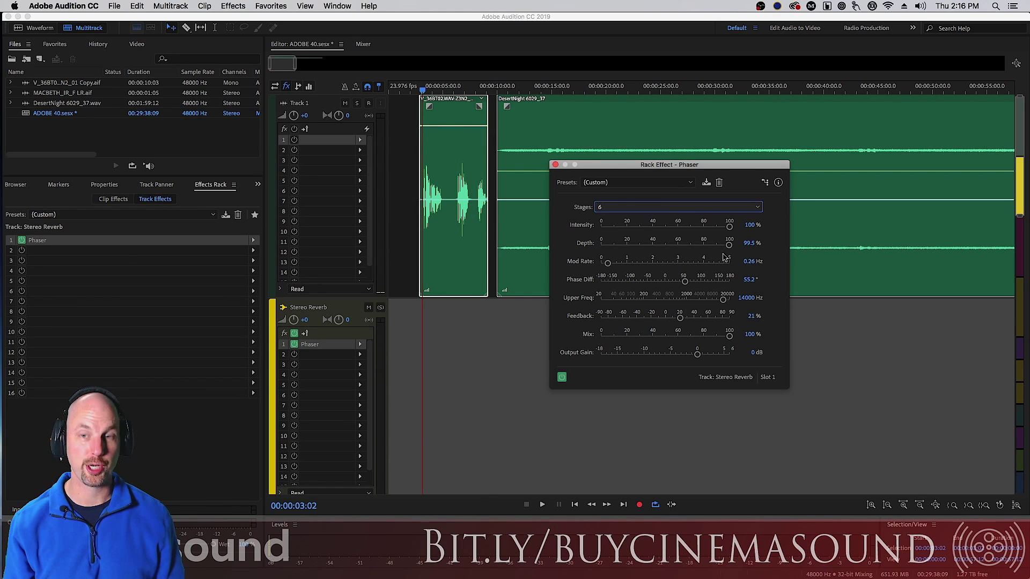
Set Phase Diff to 164.1° and raise Feedback to 34.5 % while auditioning the dialogue.
drag(687, 282, 715, 285)
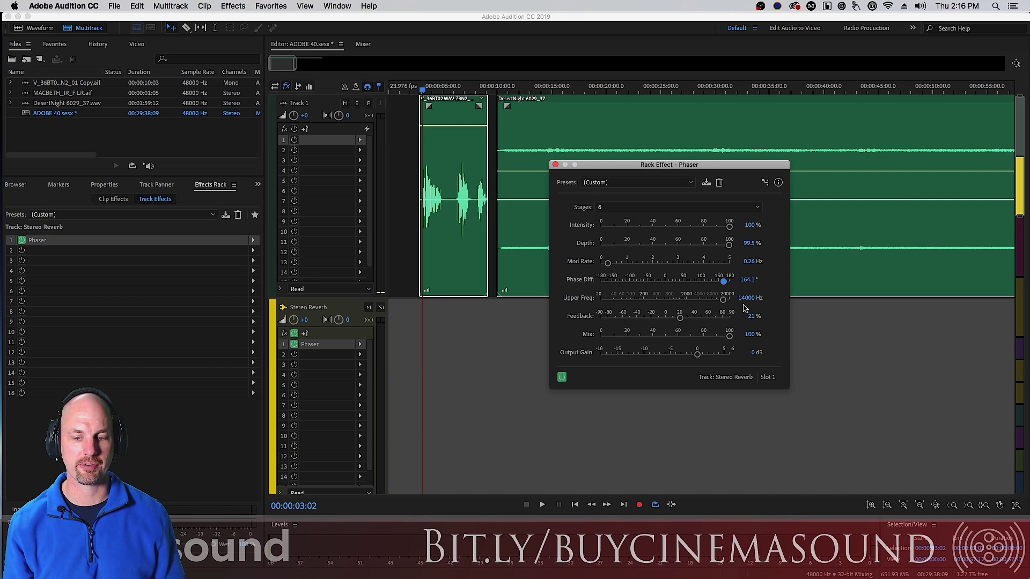
key(space)
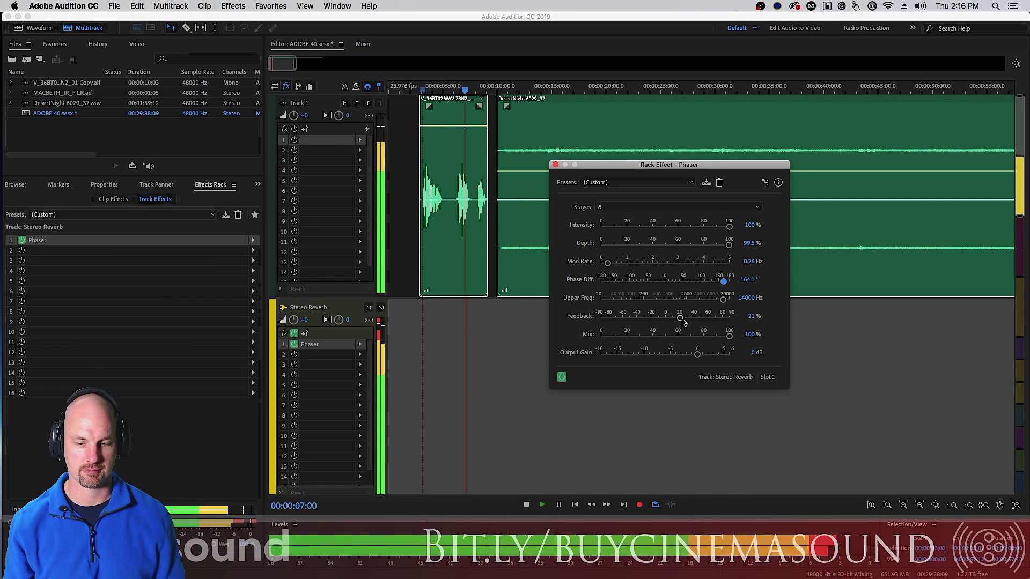
key(space)
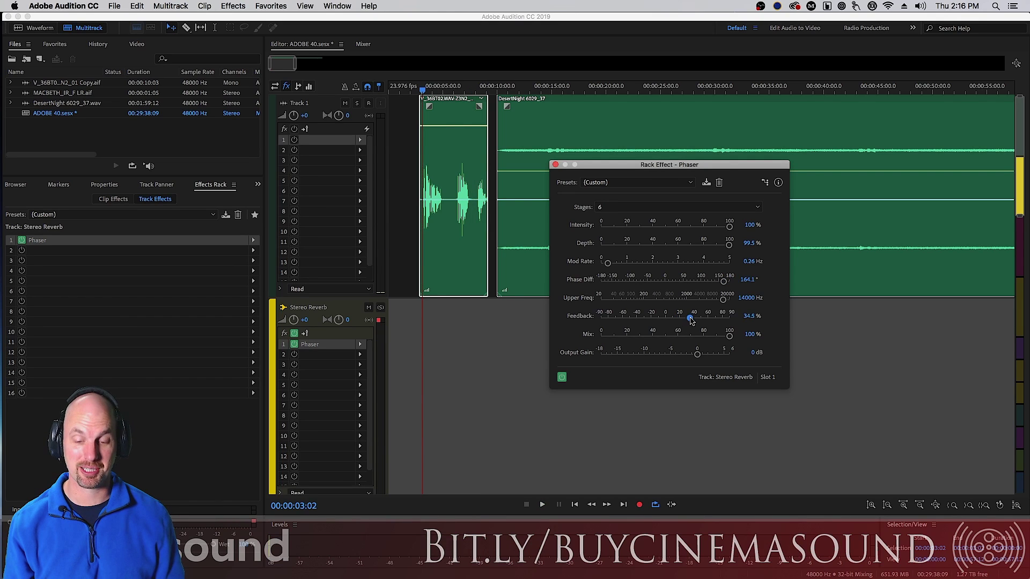
Raise the Phaser's Feedback to 85.4 % and audition the dialogue with it.
key(space)
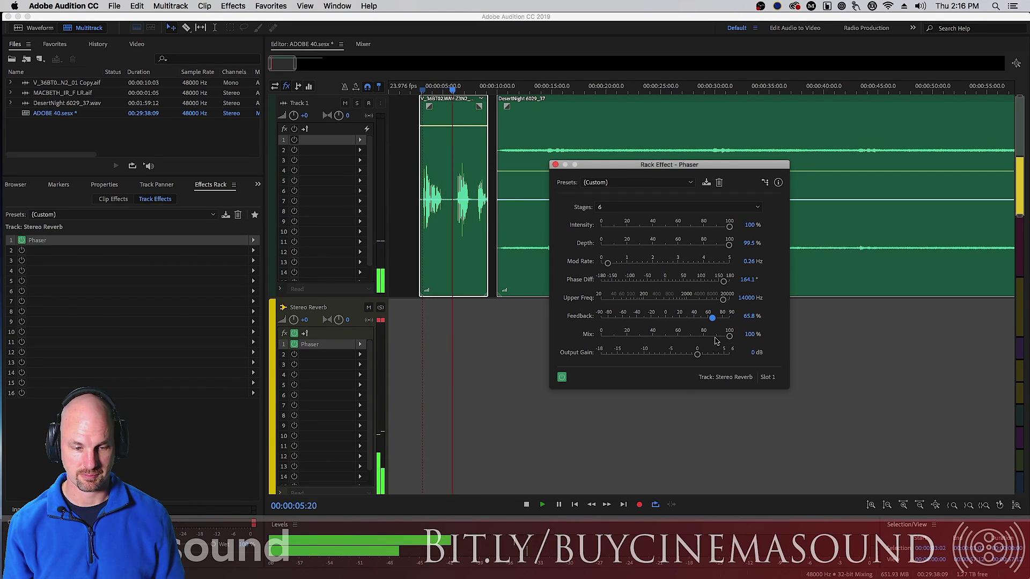
key(space)
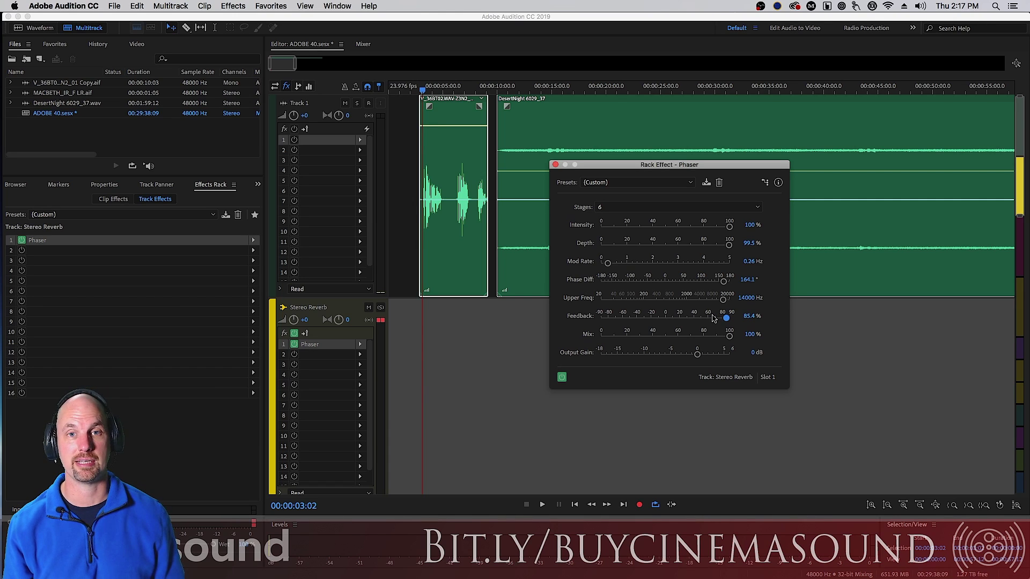
key(space)
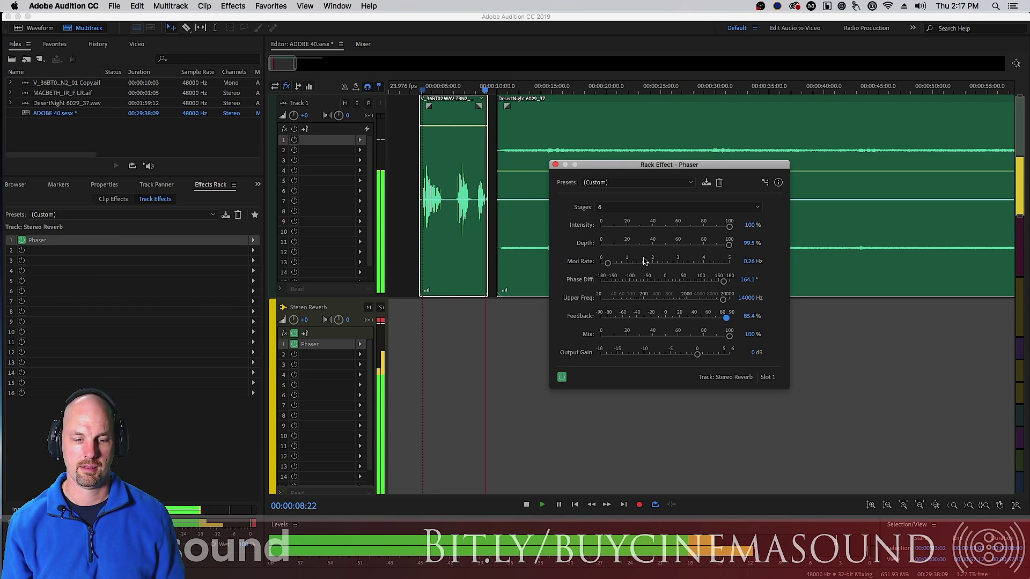
key(space)
Audition the dialogue with Mod Rate at 2.35 Hz, and lower the rate to 0.79 Hz.
drag(660, 265, 663, 265)
key(space)
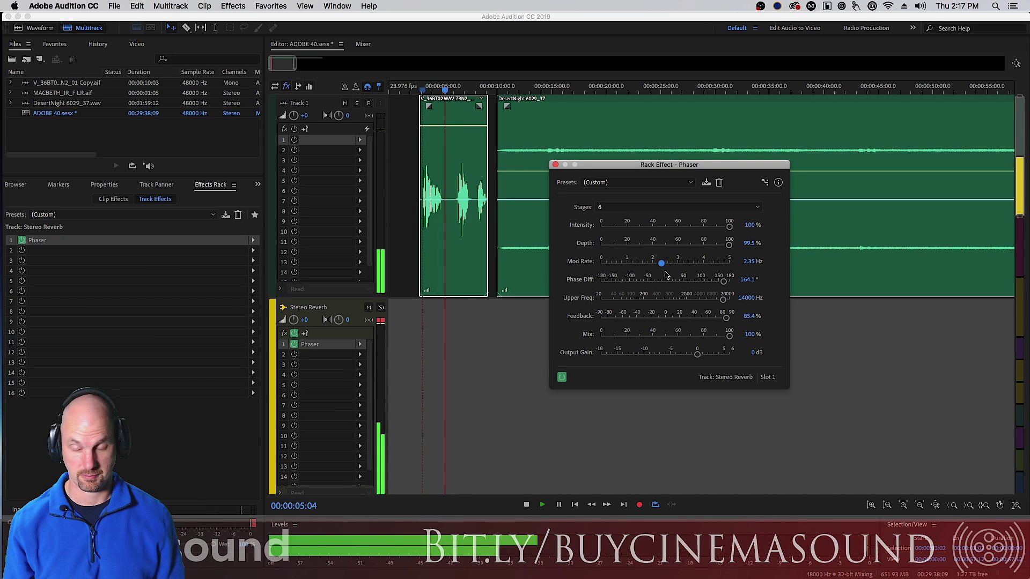
key(space)
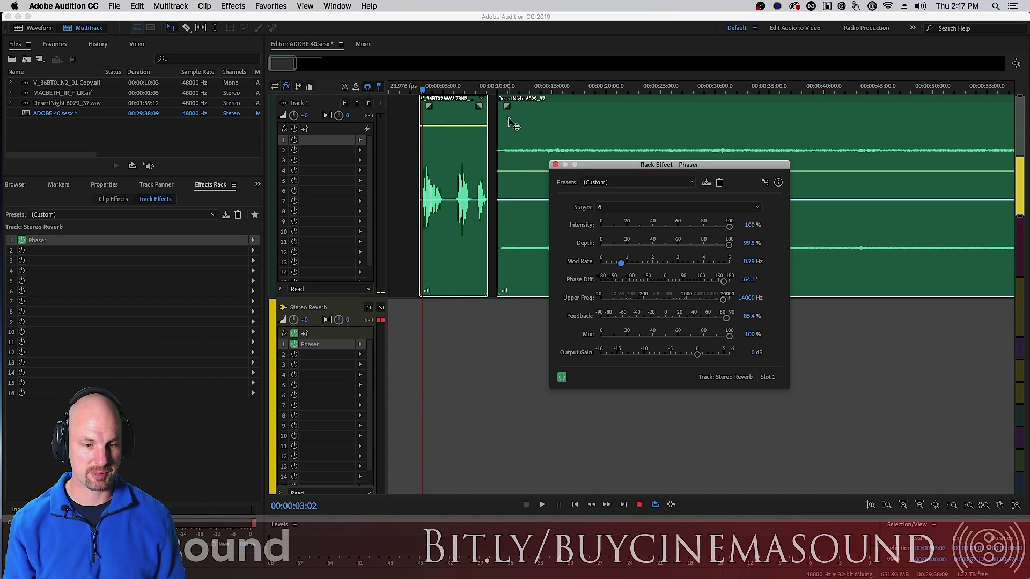
Audition the DesertNight ambience from 00:00:14:16 through the Phaser, lowering Mod Rate to 0.28 Hz during playback.
click(550, 91)
key(space)
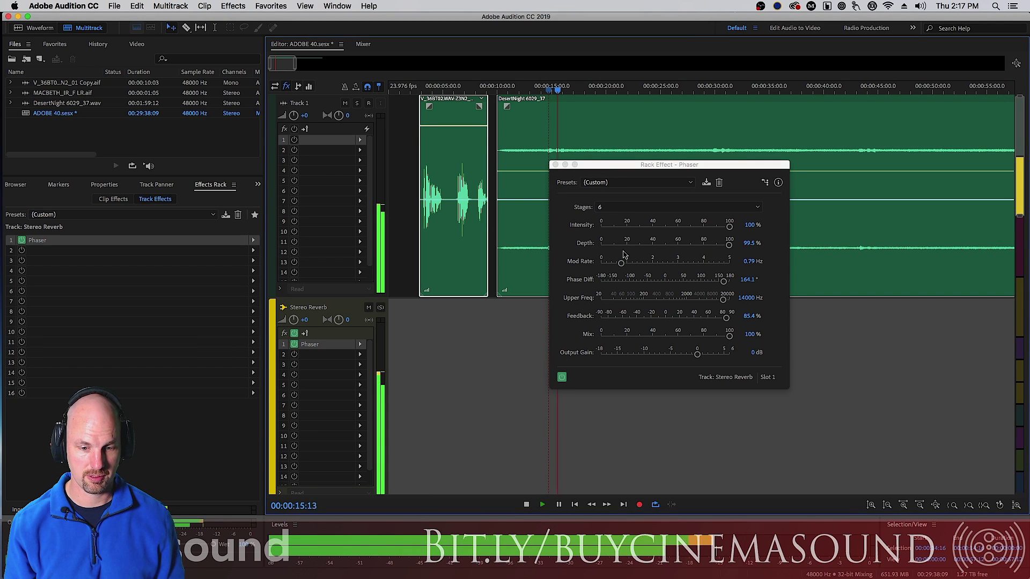
drag(626, 263, 608, 269)
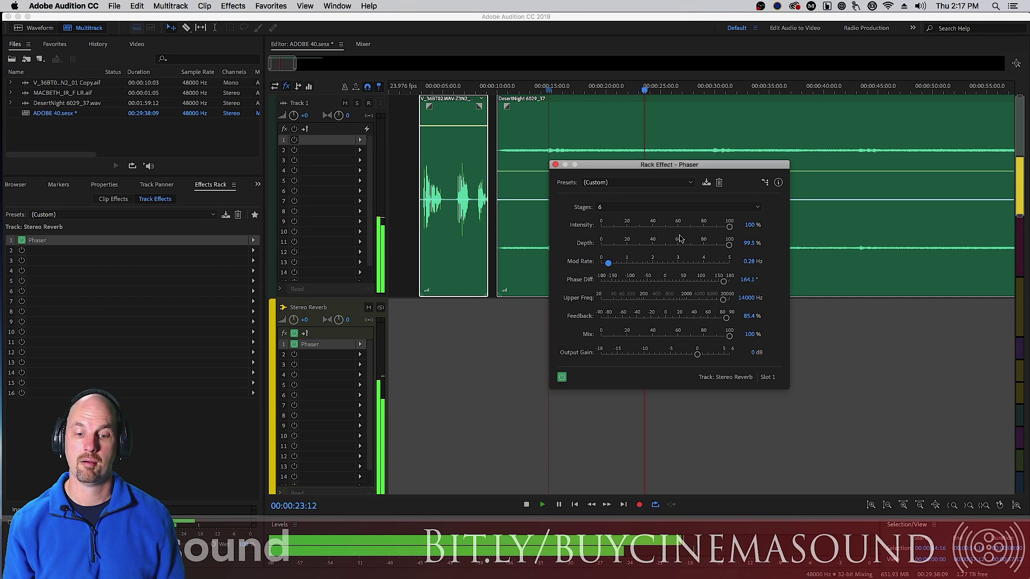
key(space)
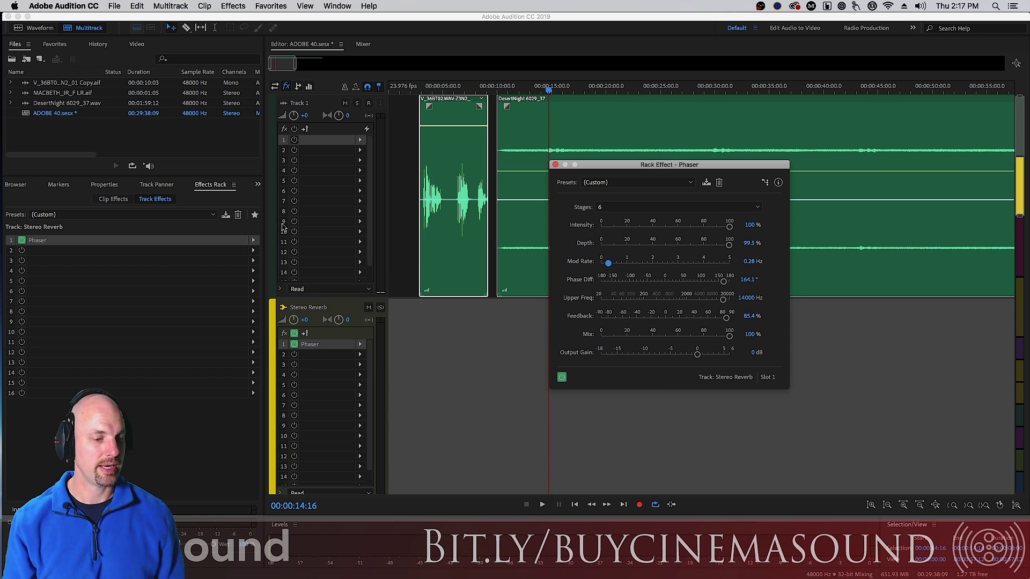
Replace the Phaser in slot 1 with Chorus/Flanger and move its window away from the dialogue clip.
click(254, 243)
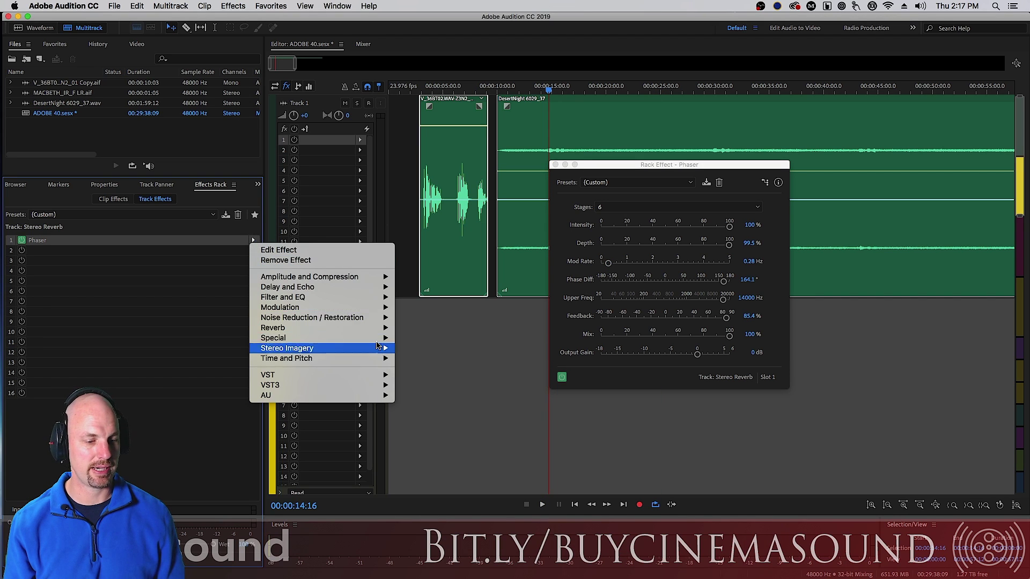
mouse_move(370, 307)
click(459, 318)
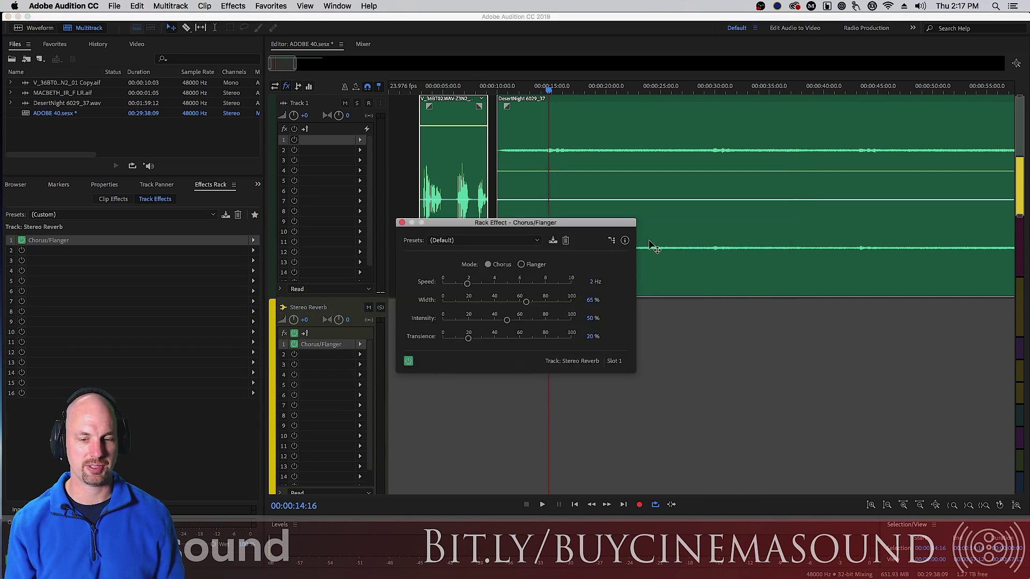
drag(605, 223, 740, 241)
While the ambience plays, set Speed to 1.2 Hz and Width, Intensity and Transience to 100 %, and compare with the effect bypassed.
key(space)
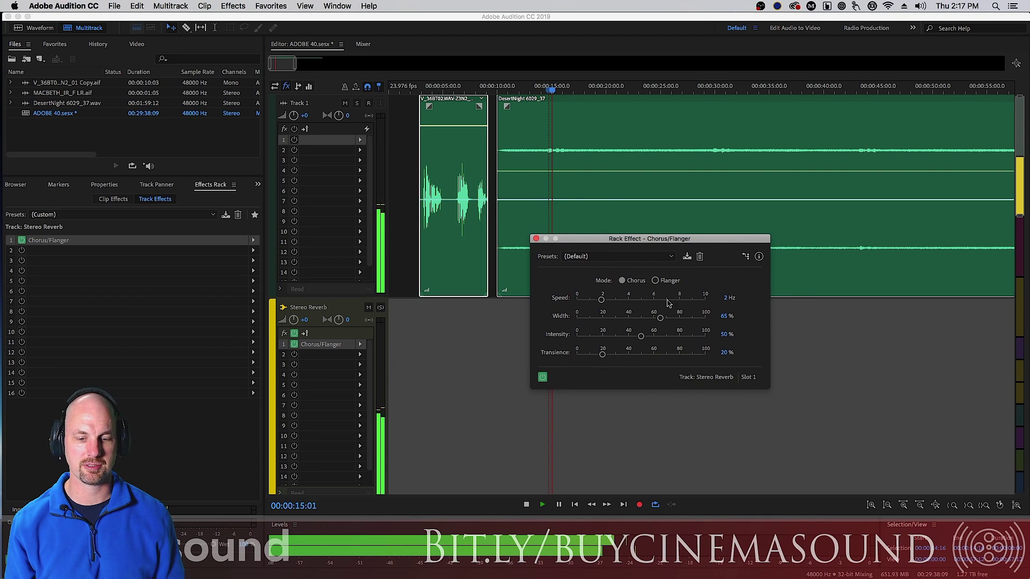
drag(601, 299, 590, 300)
drag(660, 318, 705, 317)
drag(640, 336, 705, 336)
drag(602, 354, 705, 354)
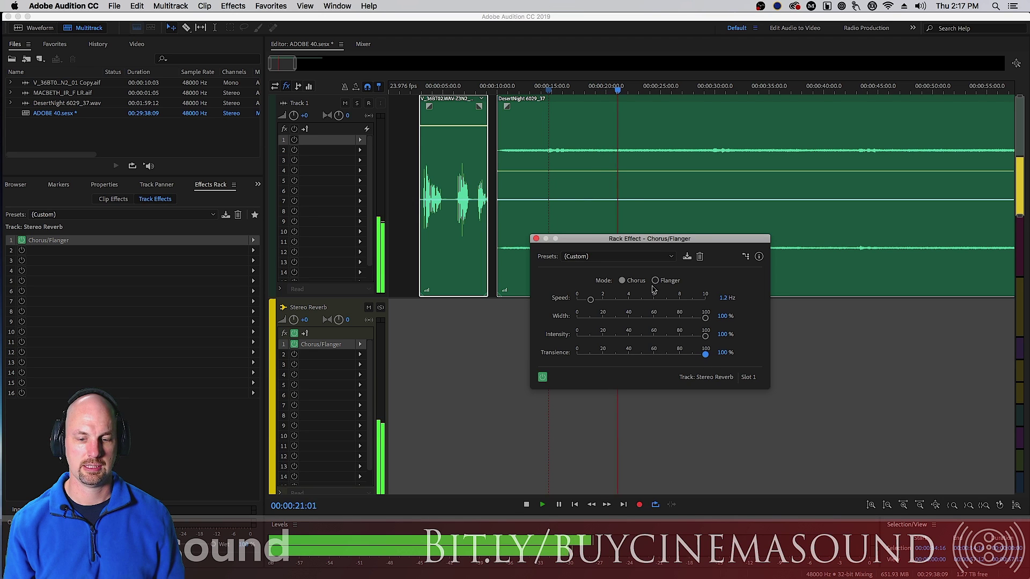
click(542, 377)
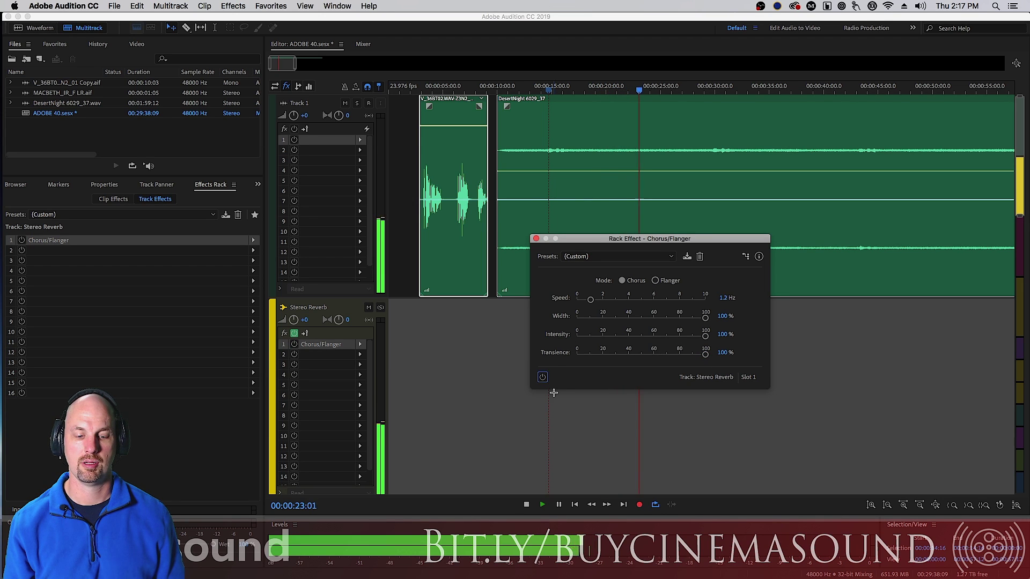
click(542, 377)
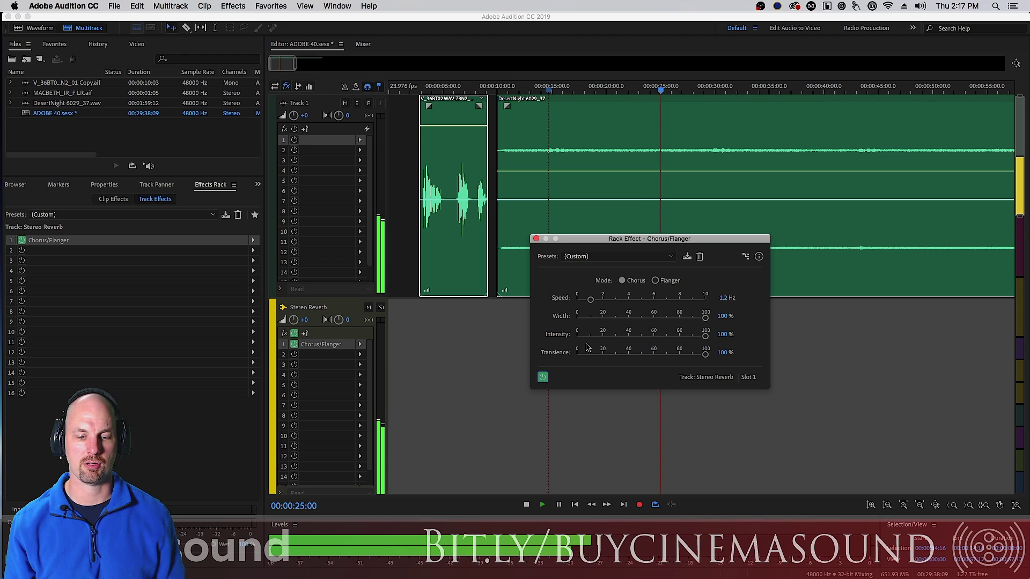
Switch to Flanger mode and set Speed to 0.9 Hz, Transience to 23 % and Width to 15 % while auditioning the ambience.
click(655, 281)
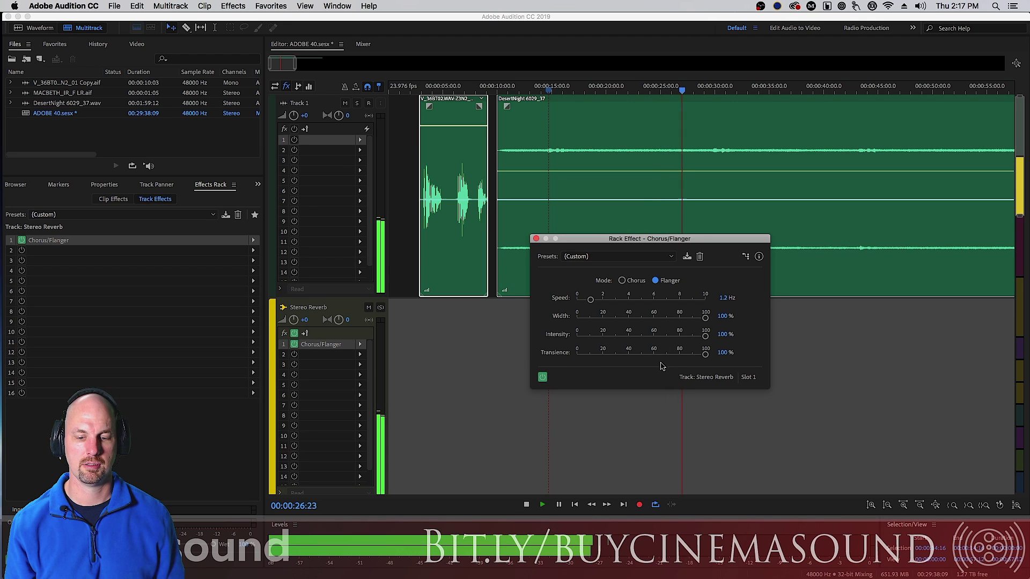
drag(588, 303, 584, 304)
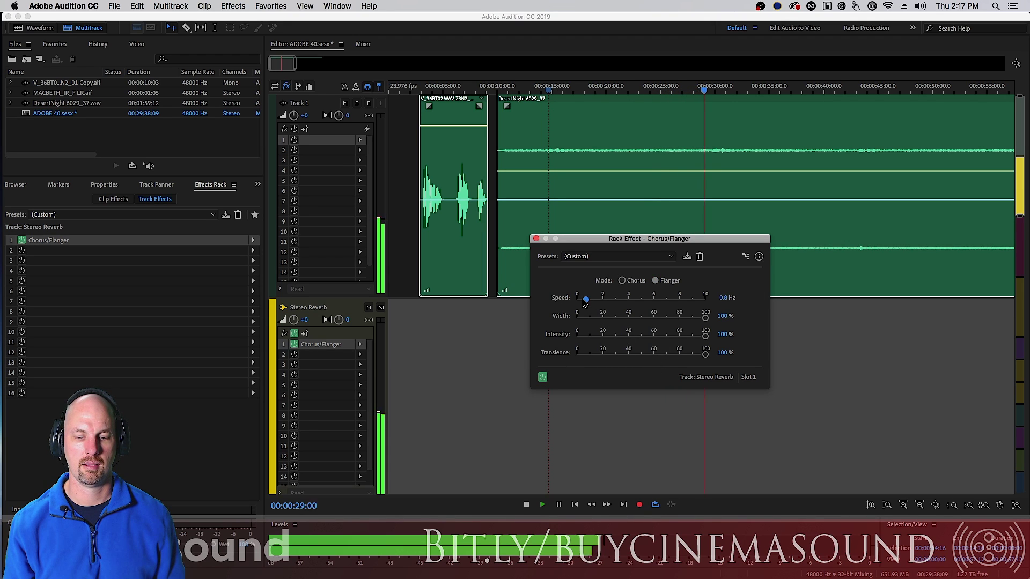
click(705, 336)
drag(705, 354, 606, 358)
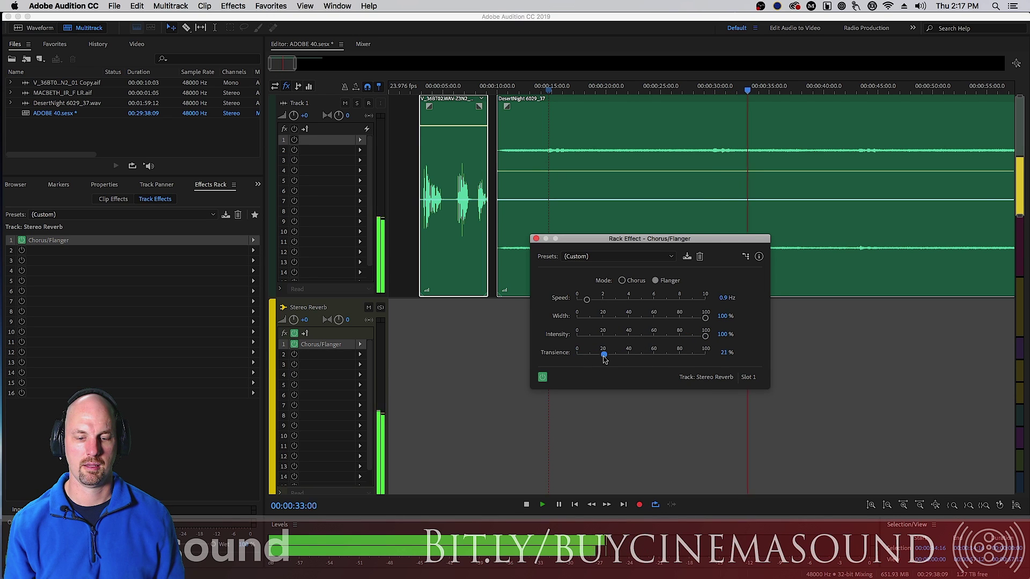
key(space)
key(space)
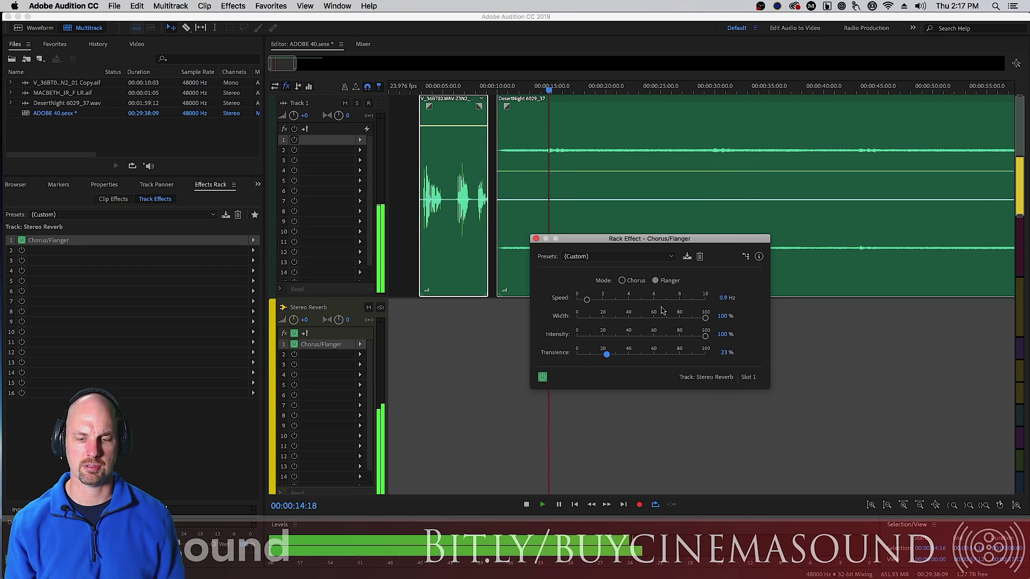
drag(650, 321, 602, 321)
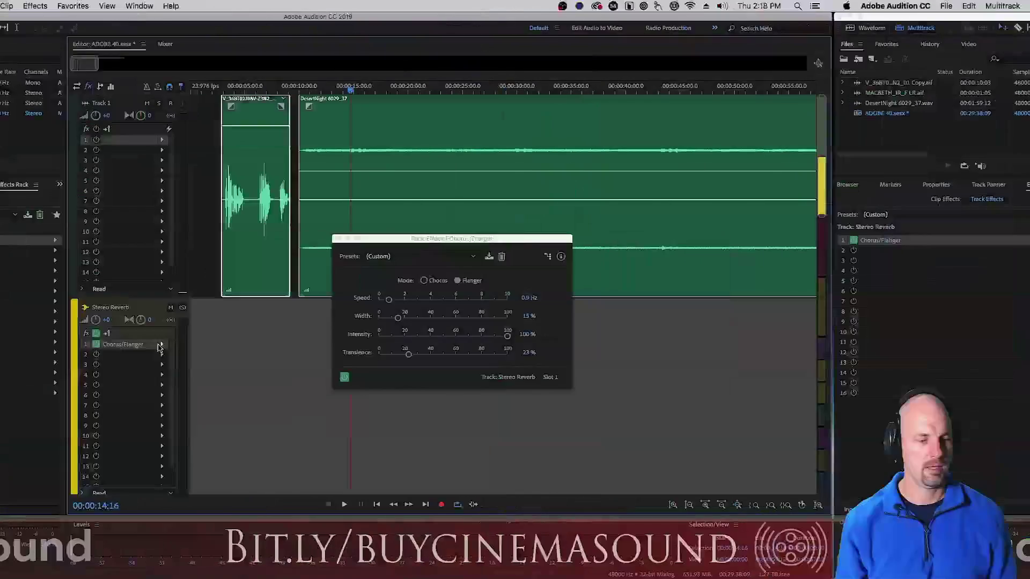
Replace Chorus/Flanger in slot 1 of the Stereo Reverb track with the Chorus effect.
click(160, 345)
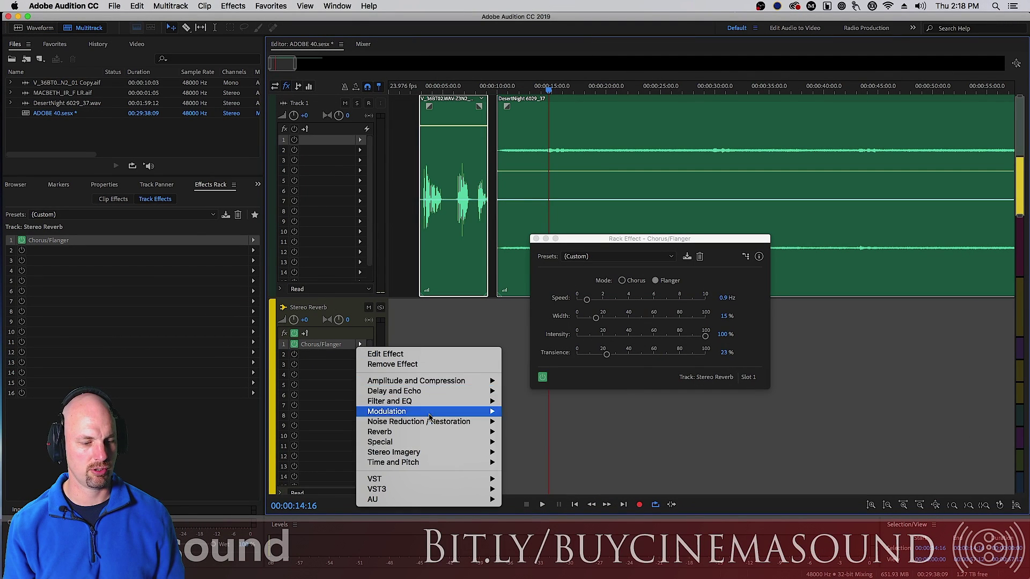
mouse_move(430, 413)
click(562, 412)
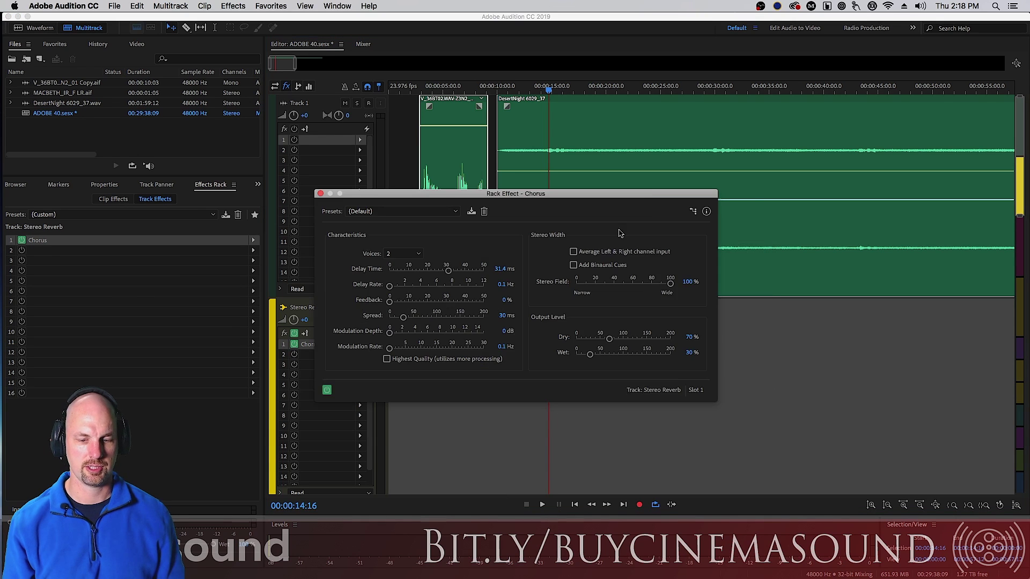
While the ambience plays, set Chorus to 16 voices, Delay Time 20.1 ms, Delay Rate 1.2 Hz, Modulation Depth 4.9 dB, Modulation Rate 0.3 Hz and Highest Quality.
key(space)
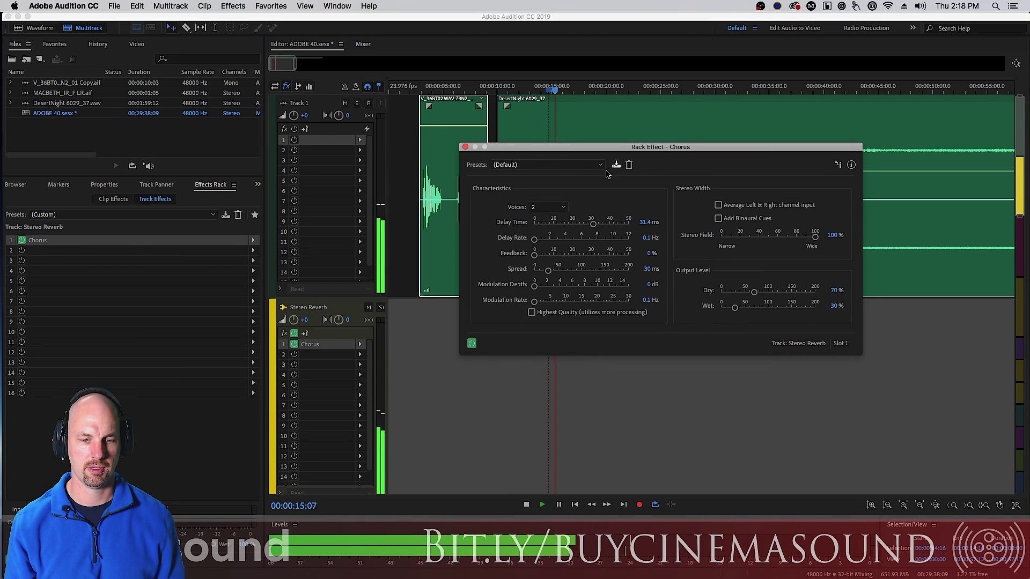
click(547, 207)
click(551, 377)
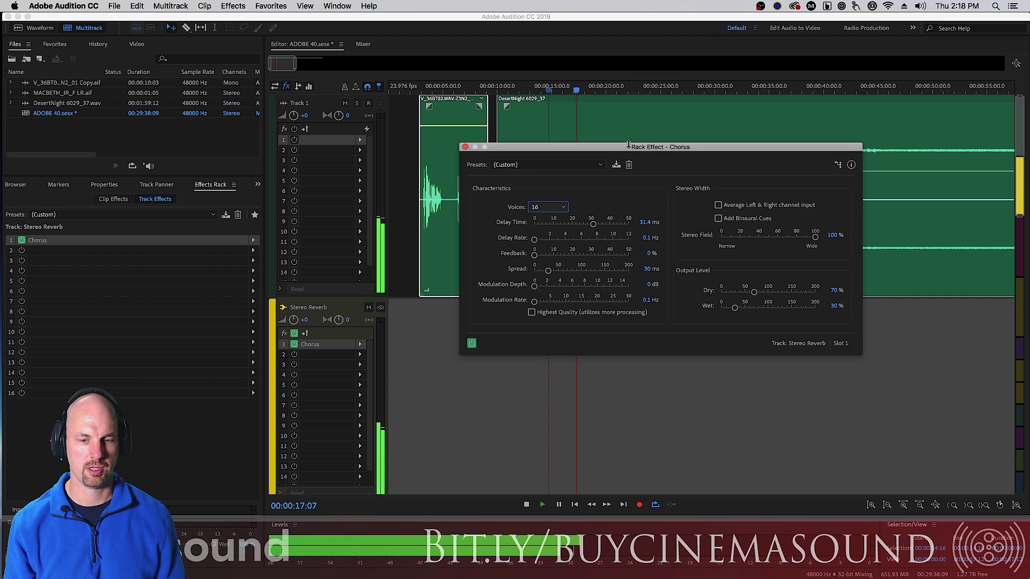
drag(606, 296, 588, 298)
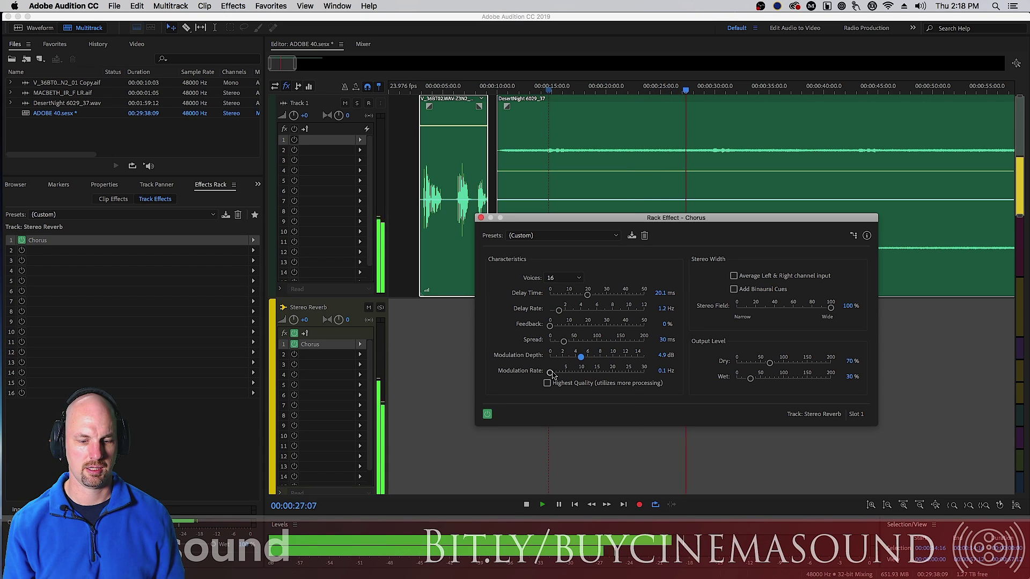
drag(550, 374, 551, 374)
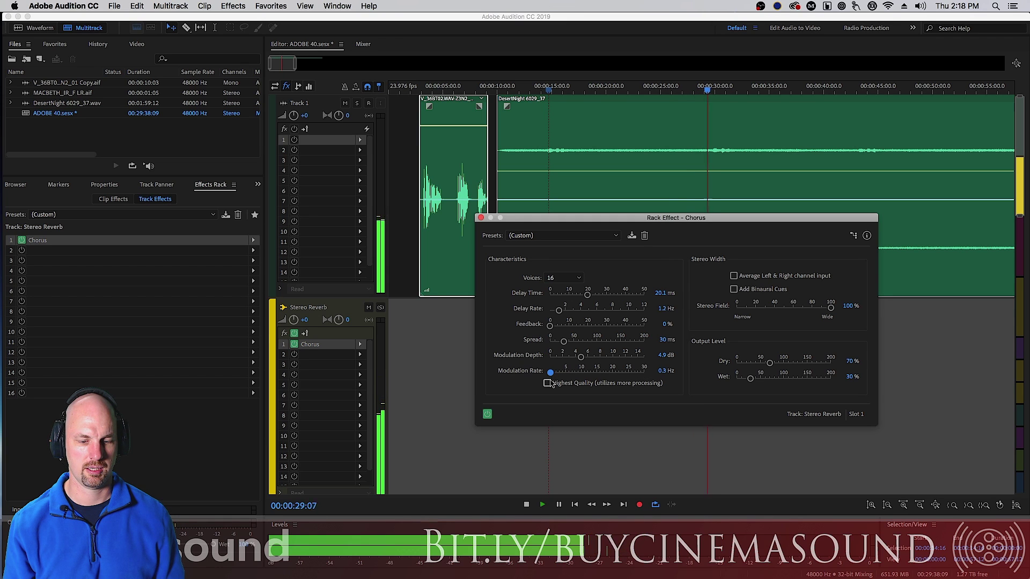
click(547, 383)
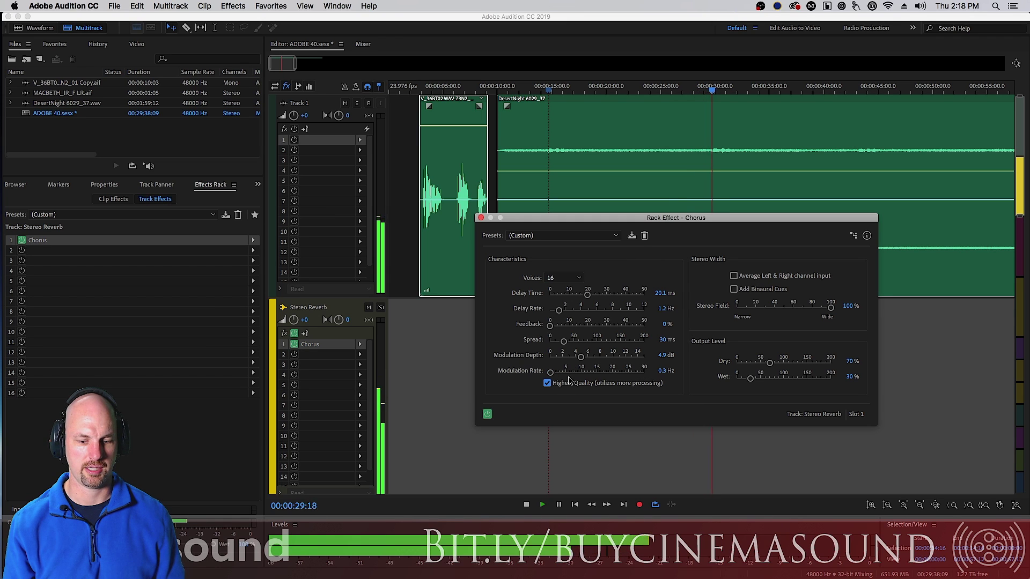
Add binaural cues, set Dry to 53.3 %, Wet to 51.1 % and Feedback to 6.5 %, and average the left and right channel input.
click(746, 290)
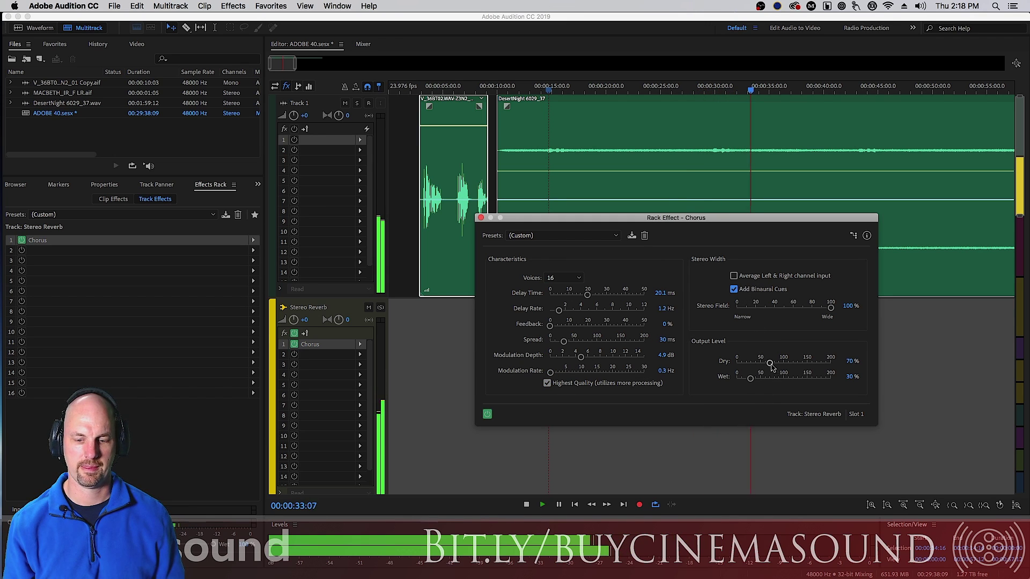
drag(775, 365, 758, 379)
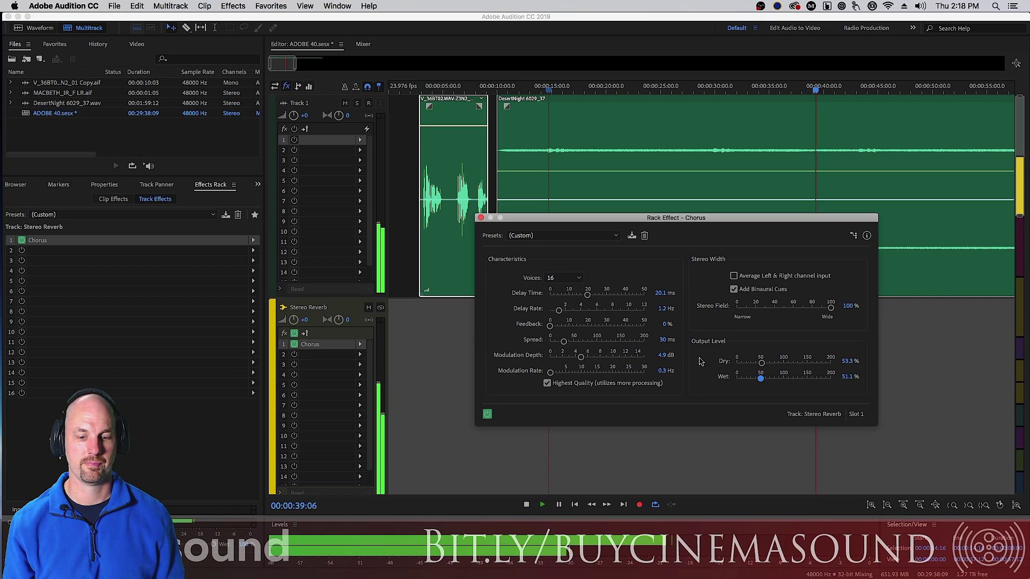
drag(556, 325, 562, 326)
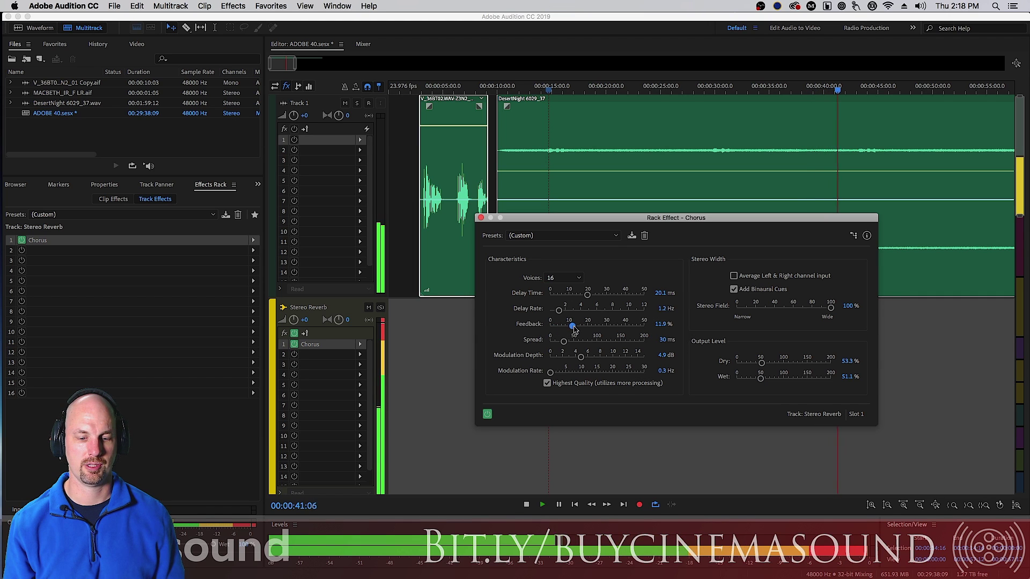
click(734, 276)
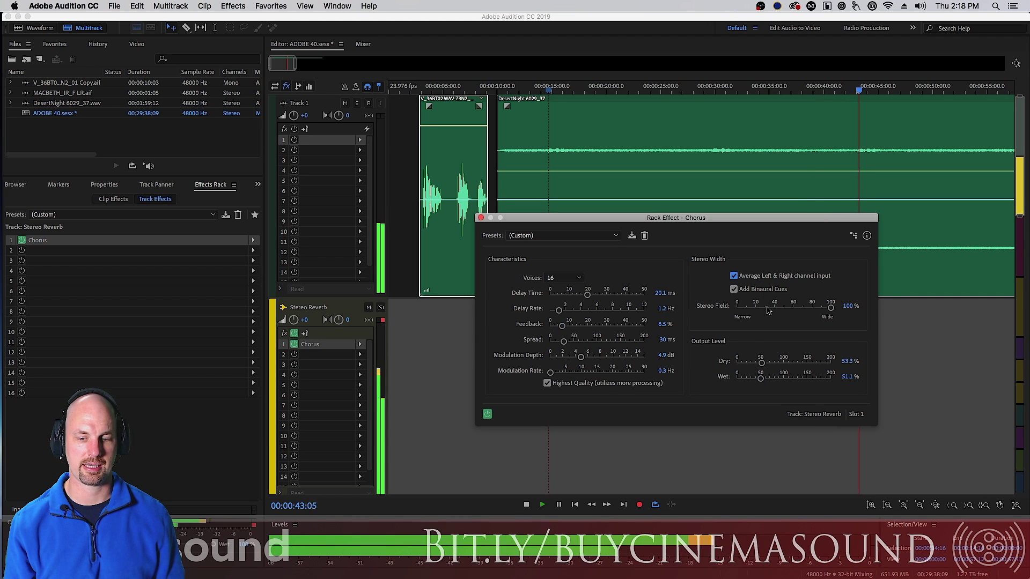
Set the Chorus Spread to 105.2 ms and compare the ambience with the effect bypassed before stopping playback.
drag(563, 341, 599, 342)
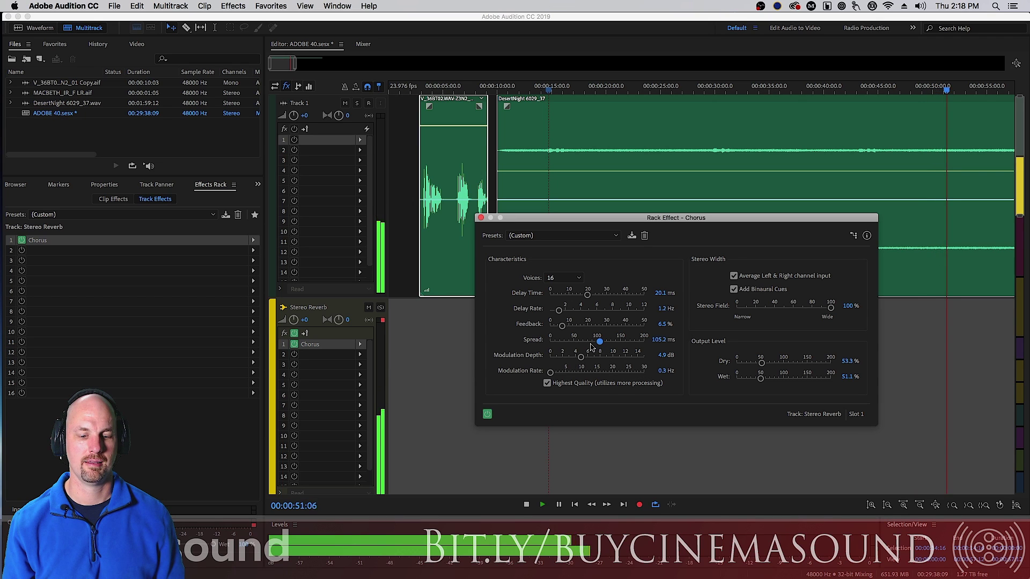
click(487, 414)
click(487, 414)
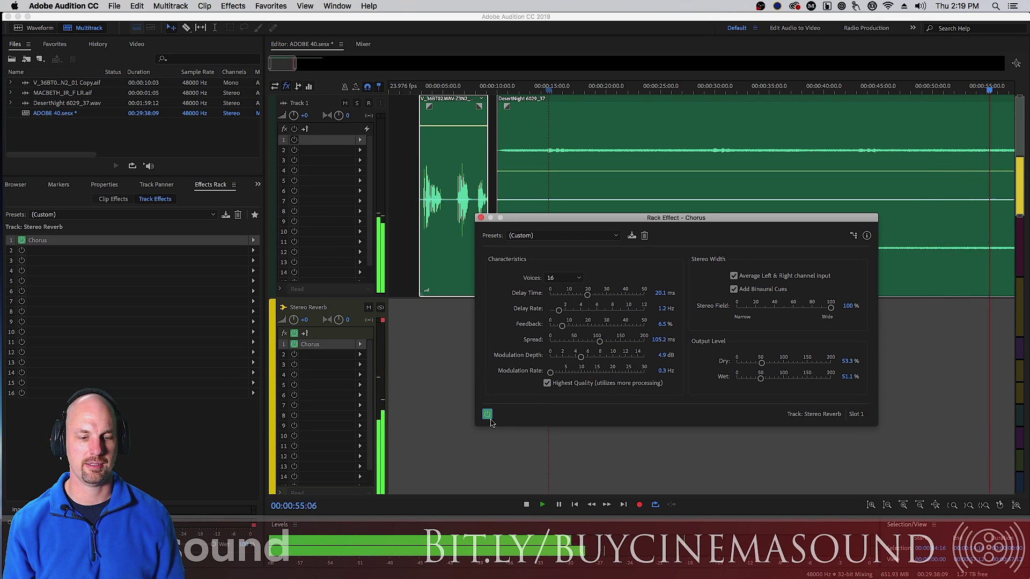
key(space)
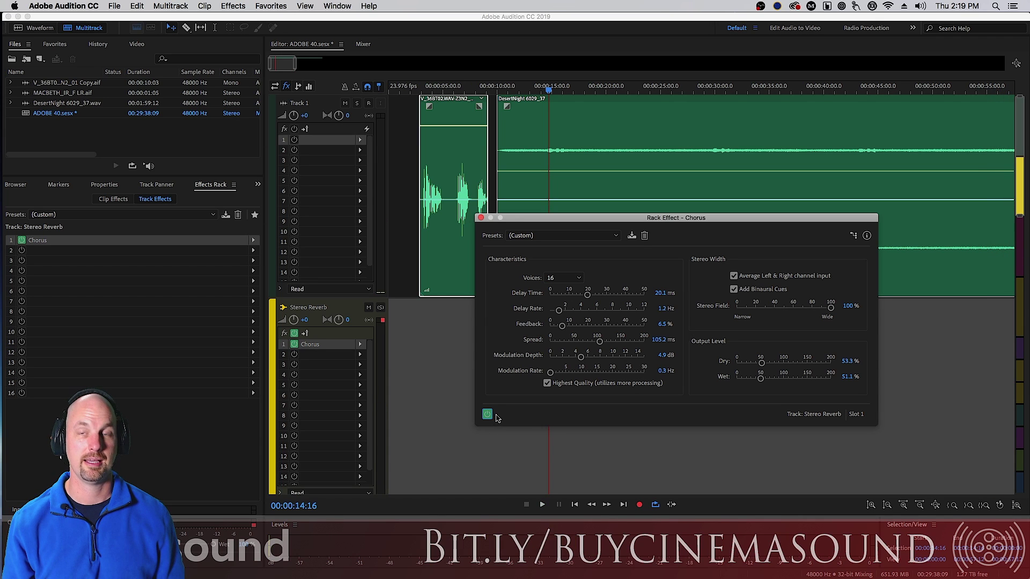